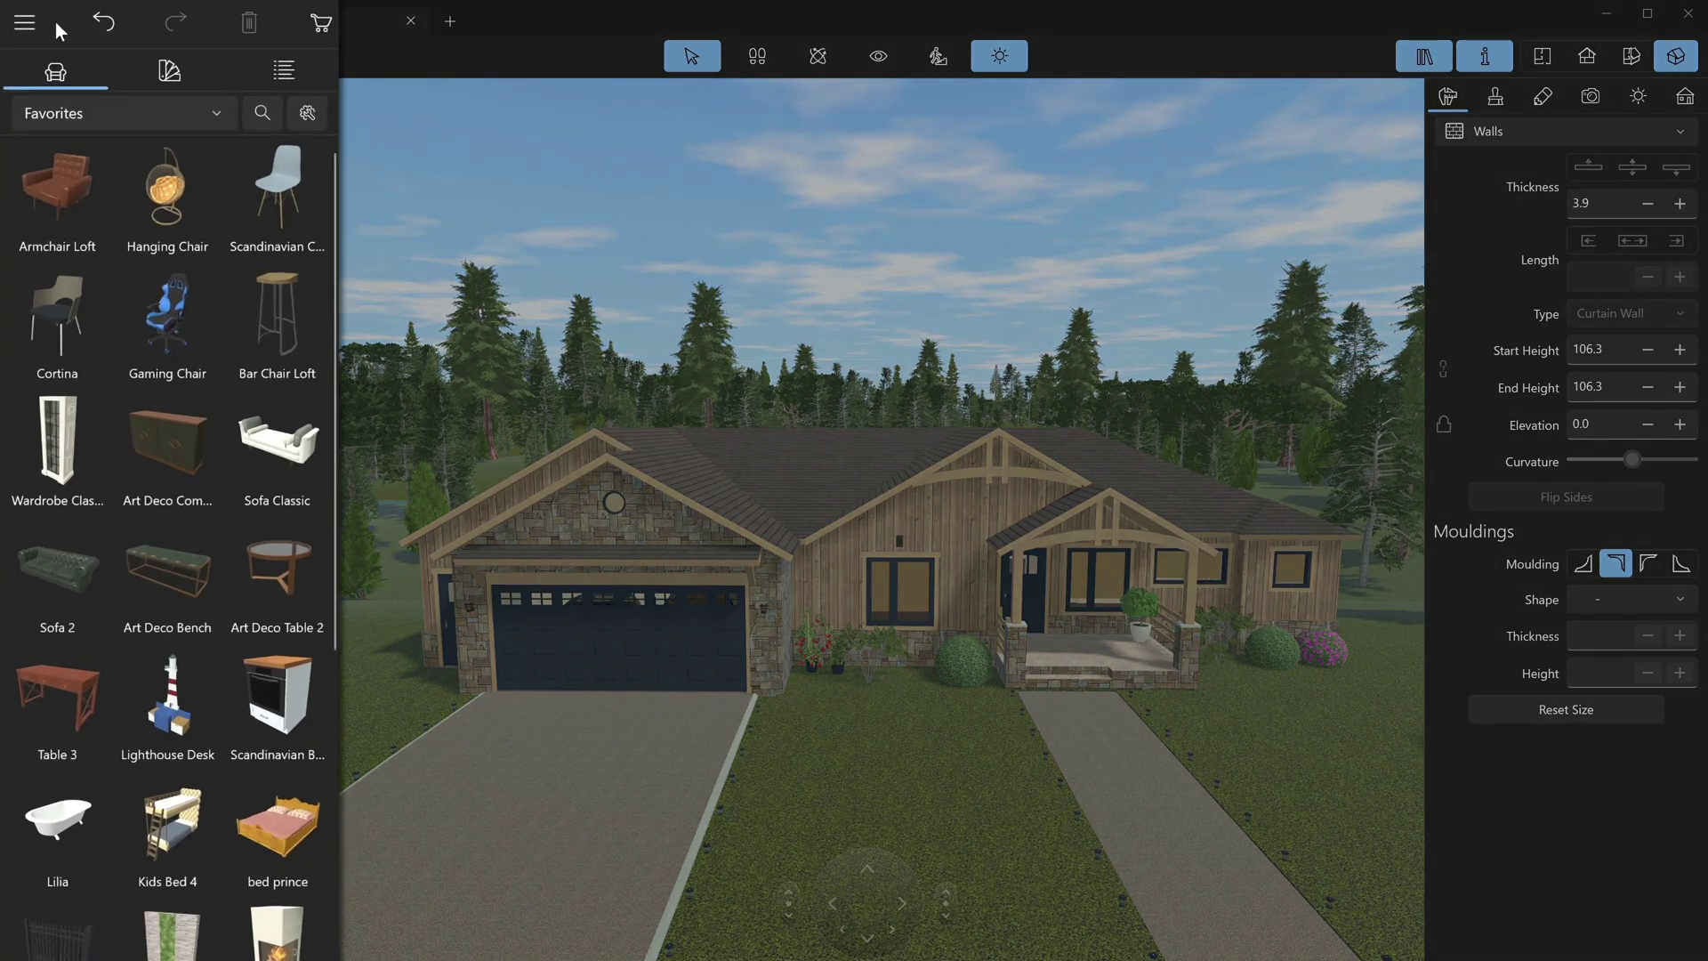
Open Export > Render with Cycles for the Craftsman House project from the main menu
{"action": "left_click", "coordinate": [25, 22]}
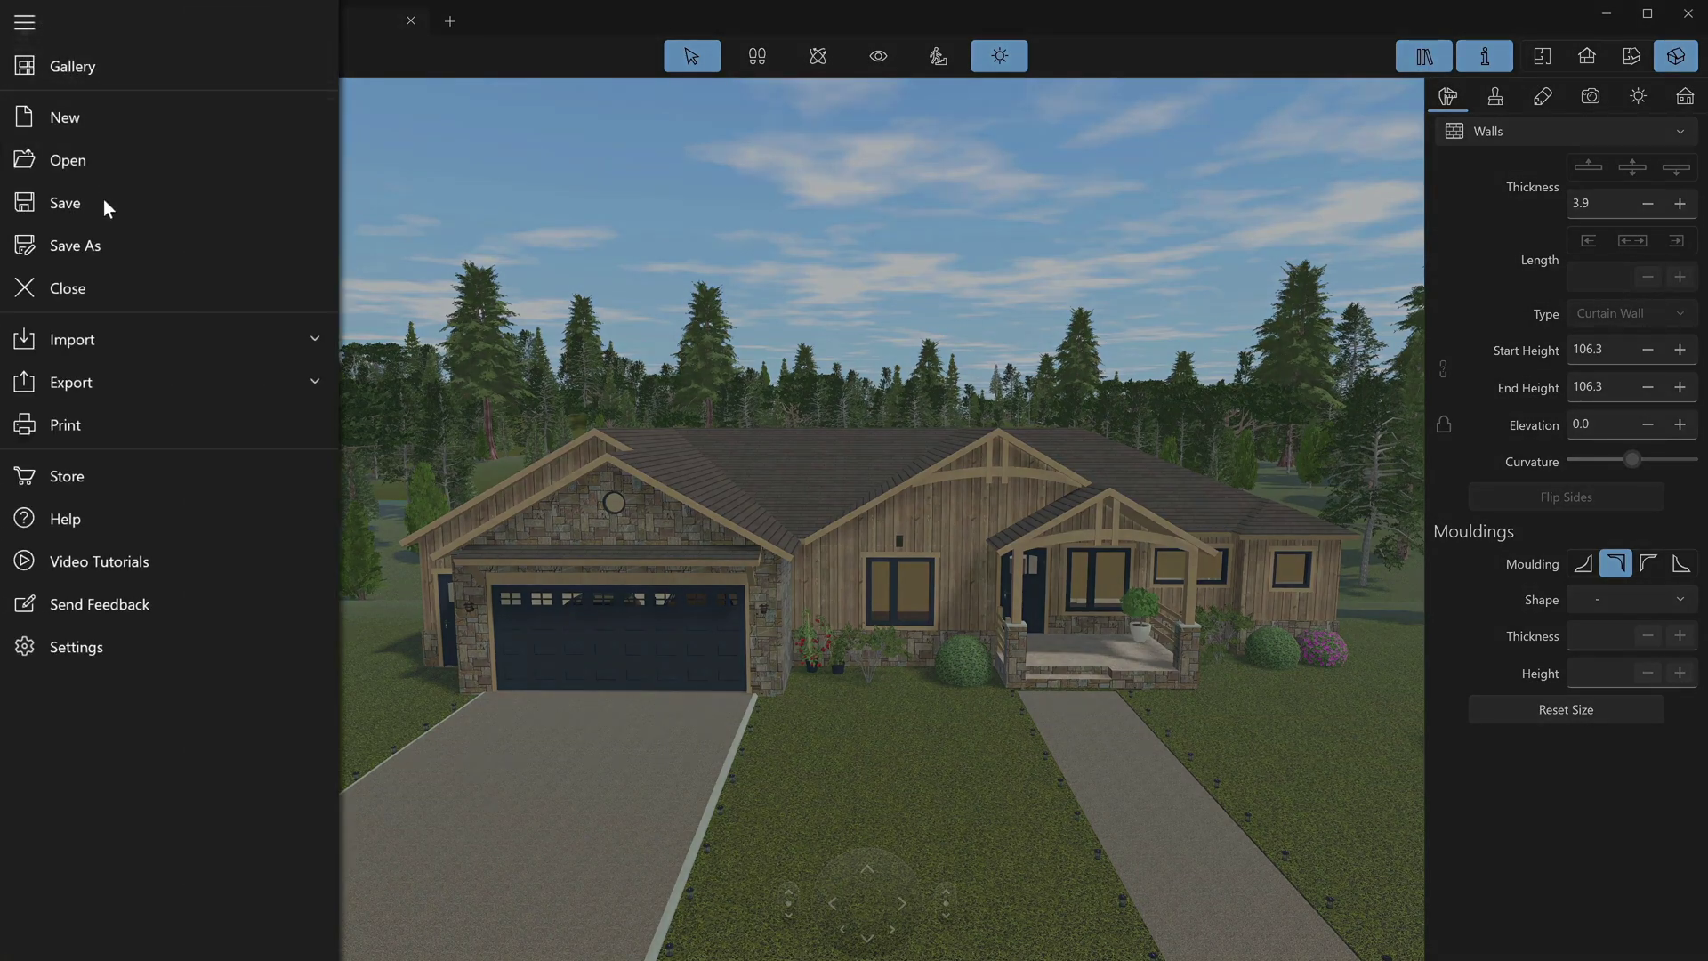
{"action": "left_click", "coordinate": [116, 374]}
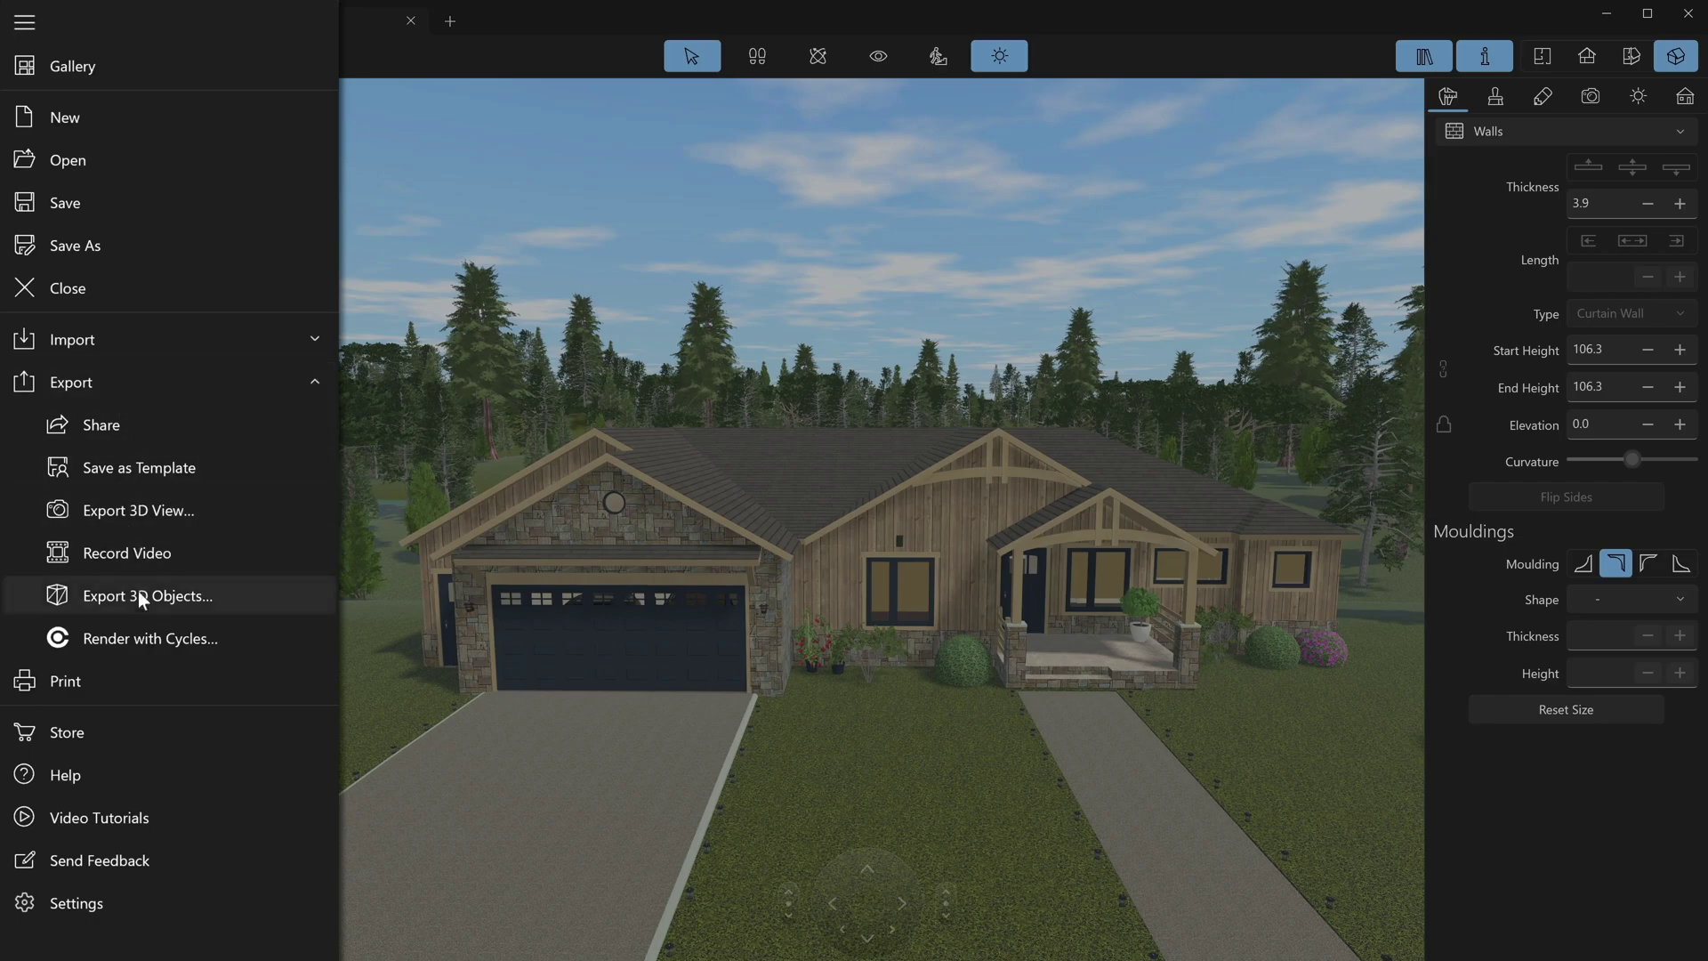
{"action": "left_click", "coordinate": [138, 630]}
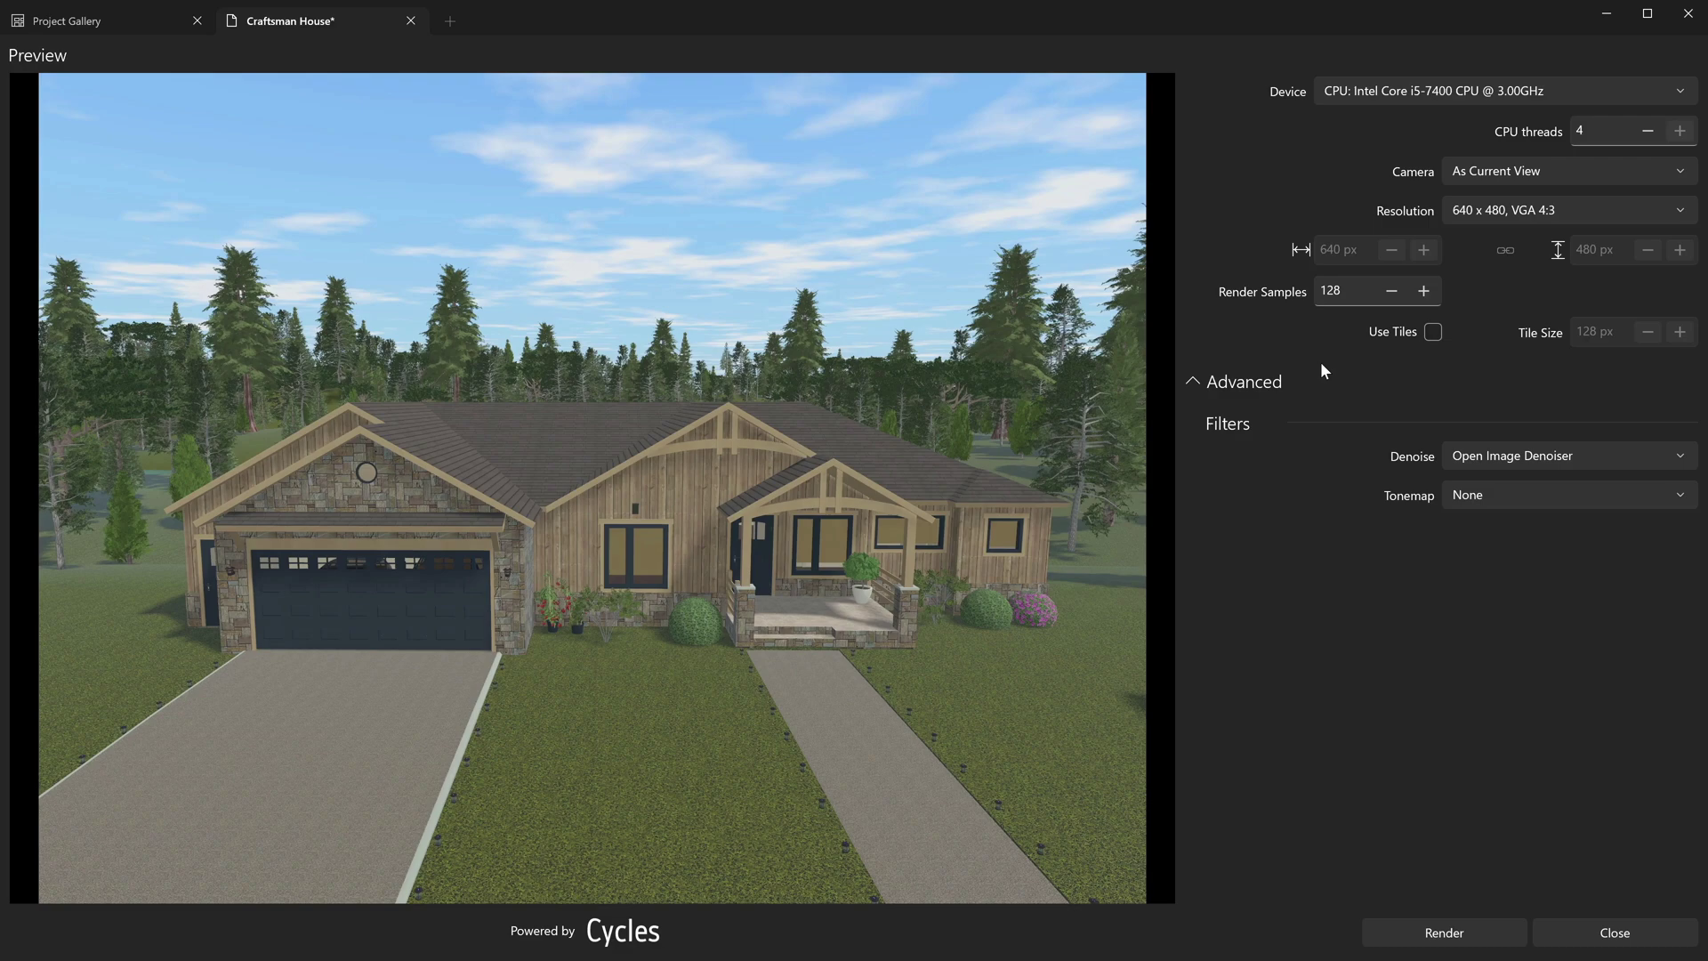
{"action": "left_click", "coordinate": [1666, 169]}
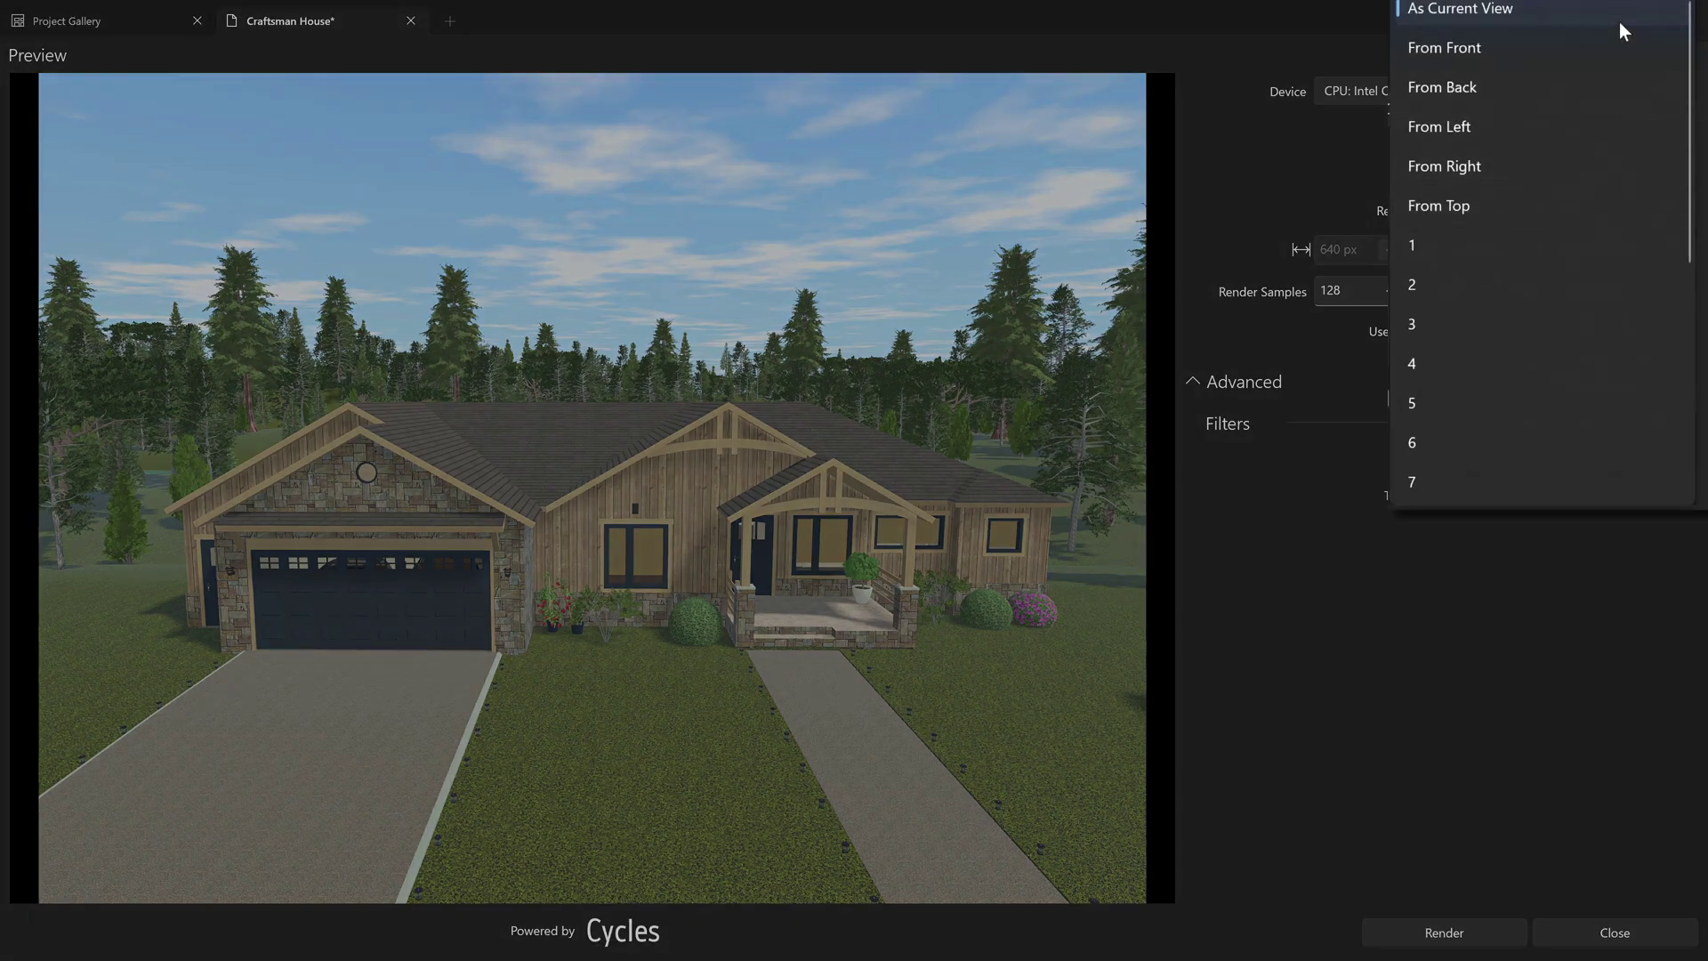
{"action": "left_click", "coordinate": [1619, 21]}
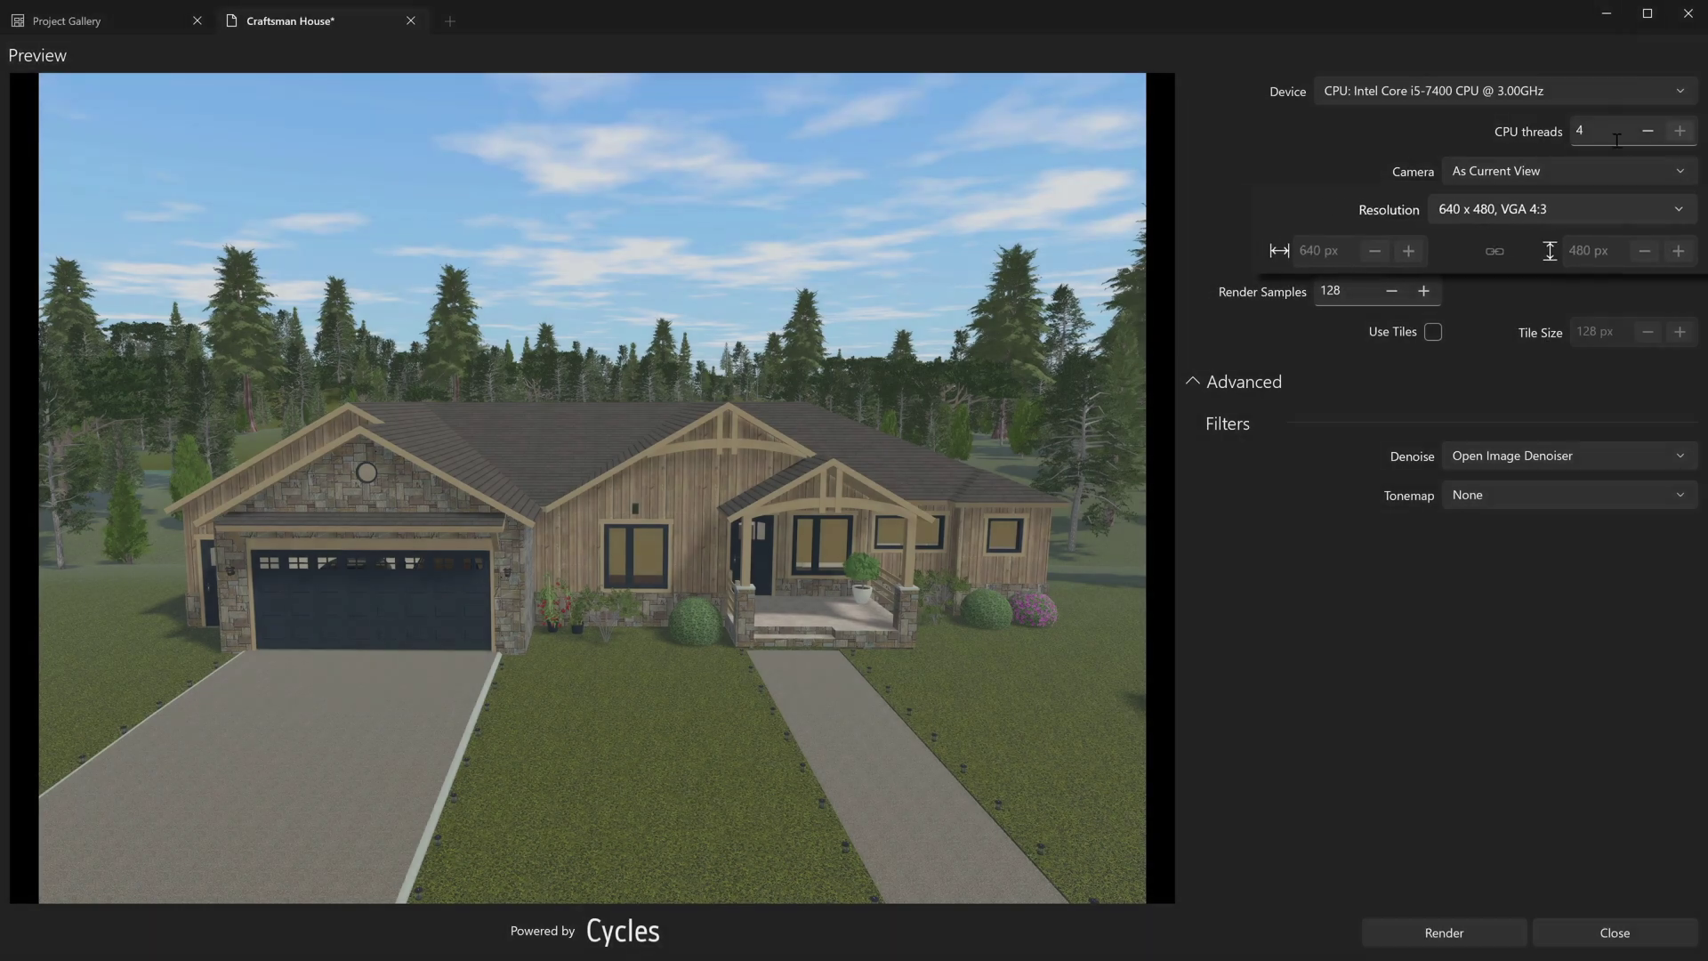
{"action": "left_click", "coordinate": [1632, 199]}
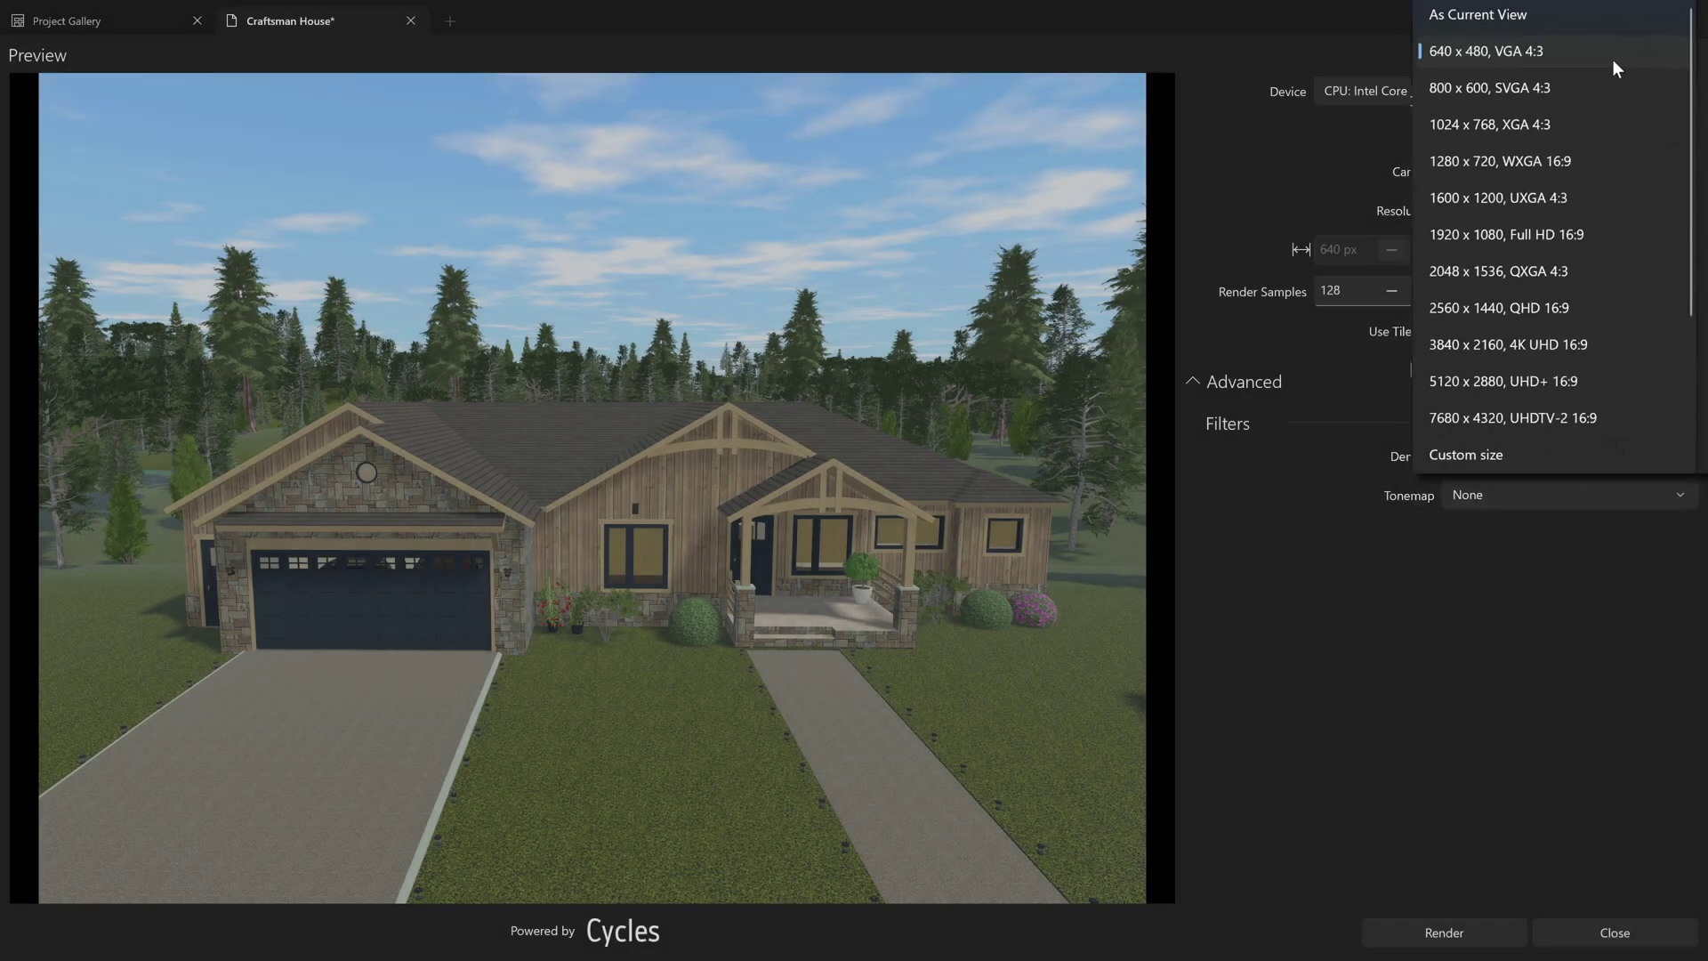
{"action": "left_click", "coordinate": [1612, 61]}
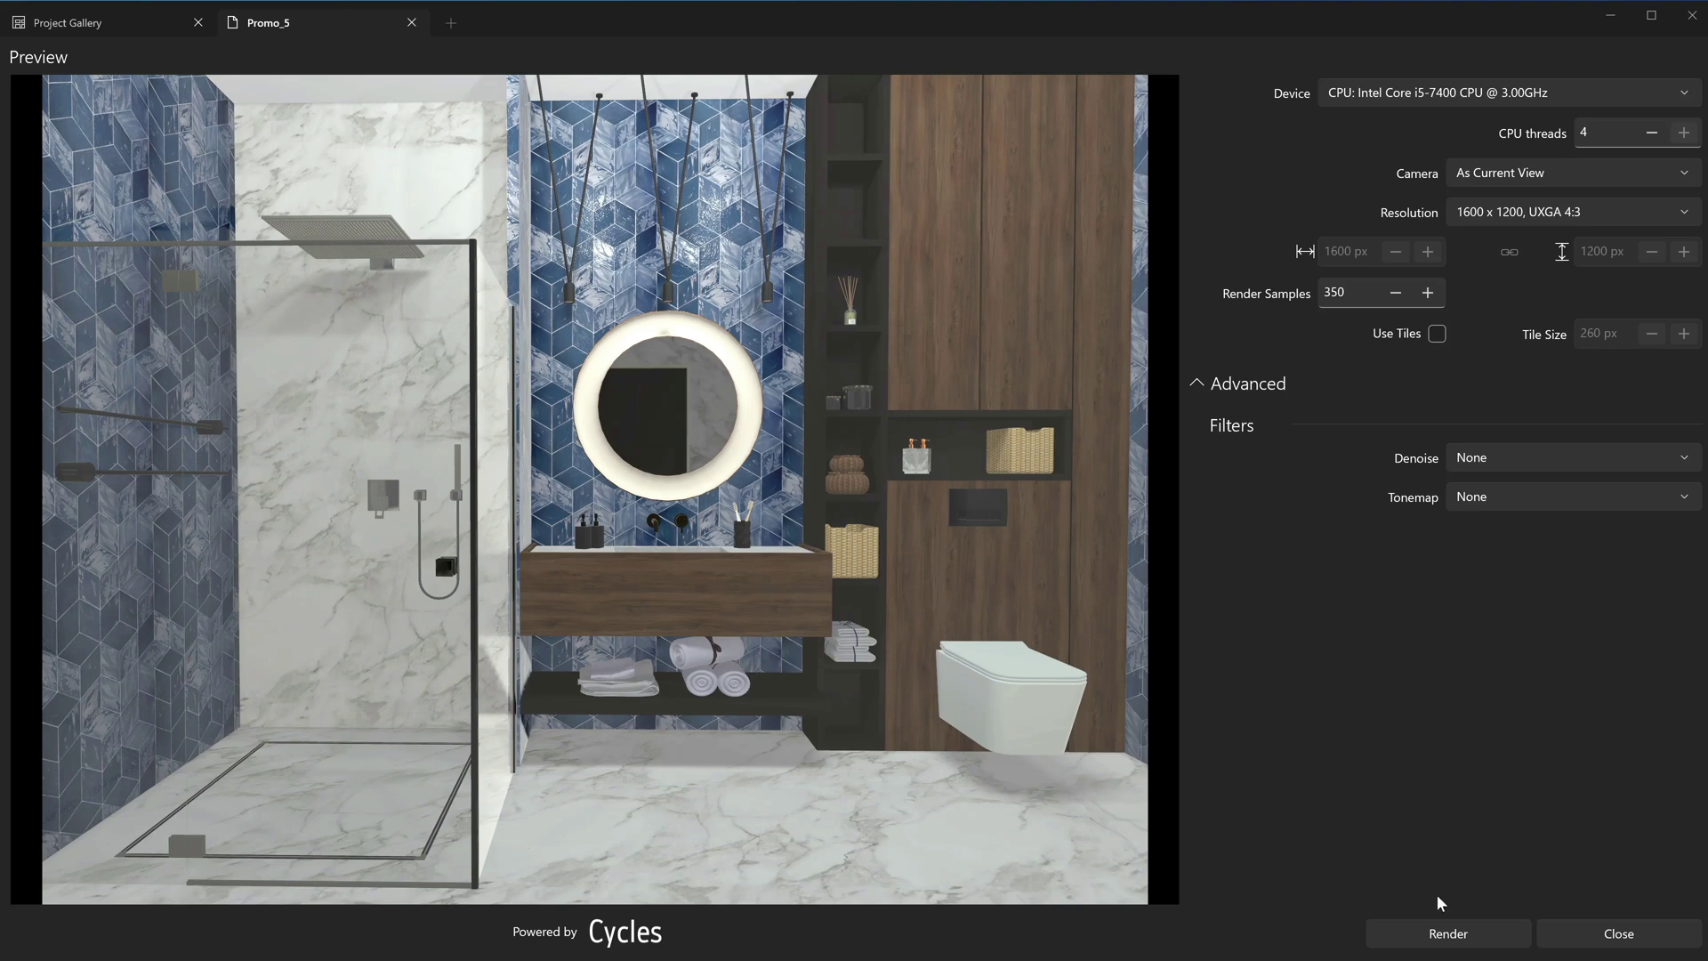
Start the Cycles render of the Promo_5 bathroom at 1600 x 1200 with 350 samples
{"action": "left_click", "coordinate": [1438, 931]}
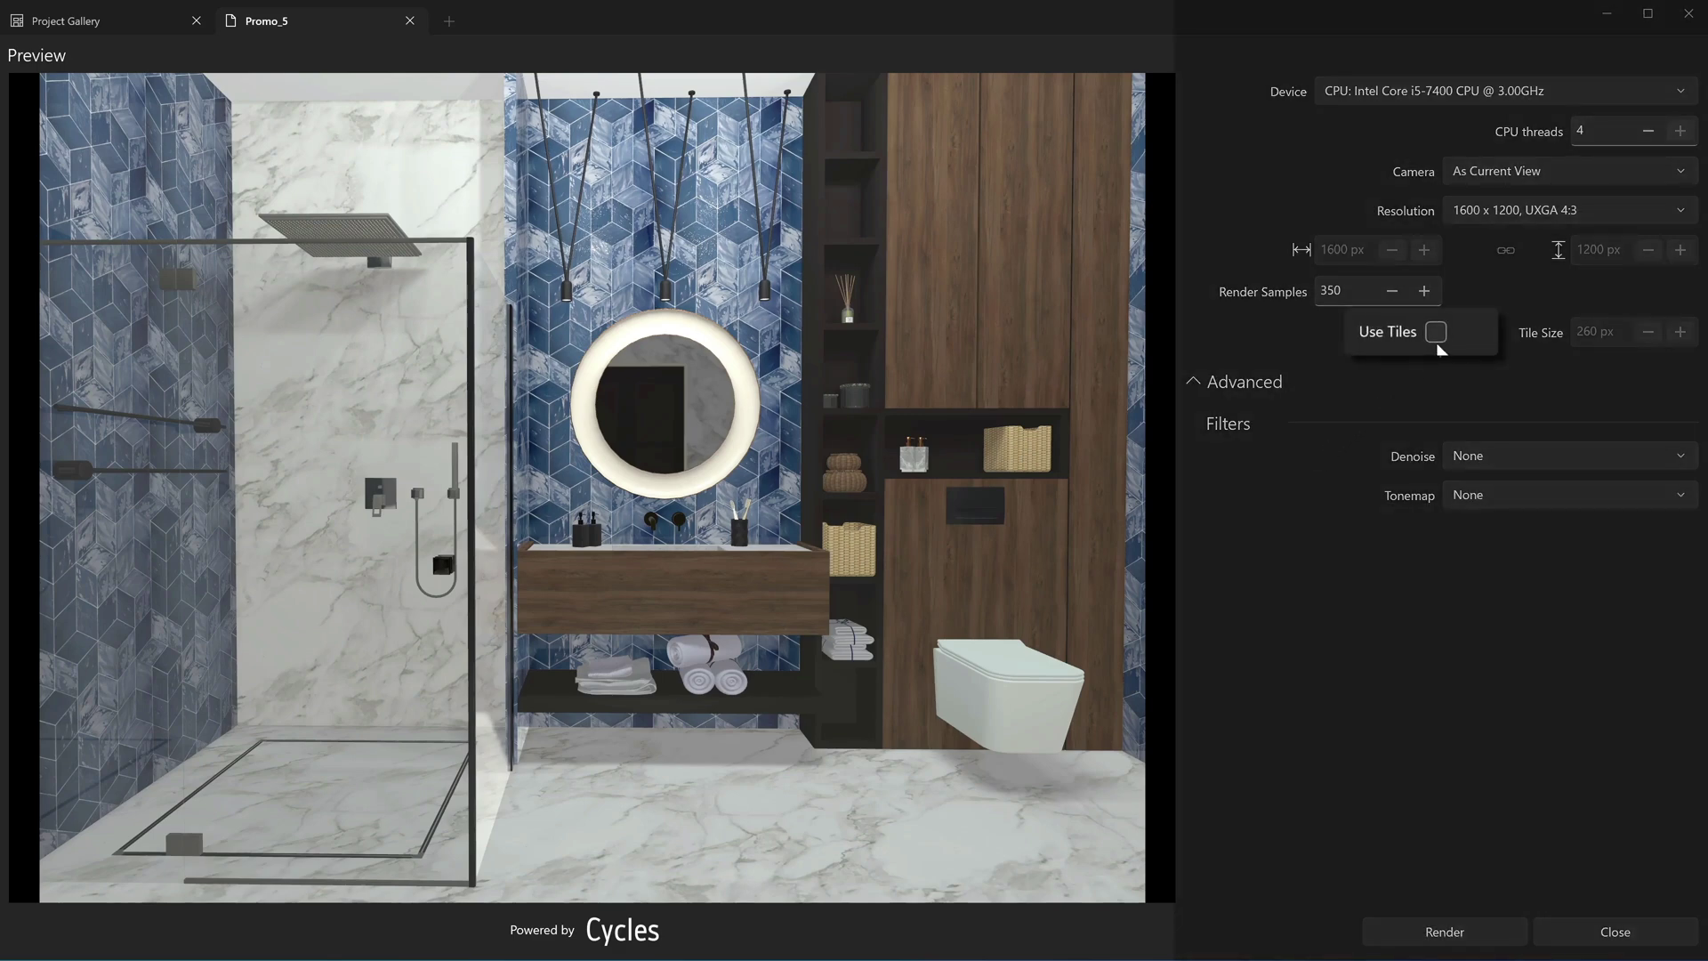
Re-render the bathroom with Use Tiles enabled and save the image as 'Bathroom'
{"action": "left_click", "coordinate": [1434, 333]}
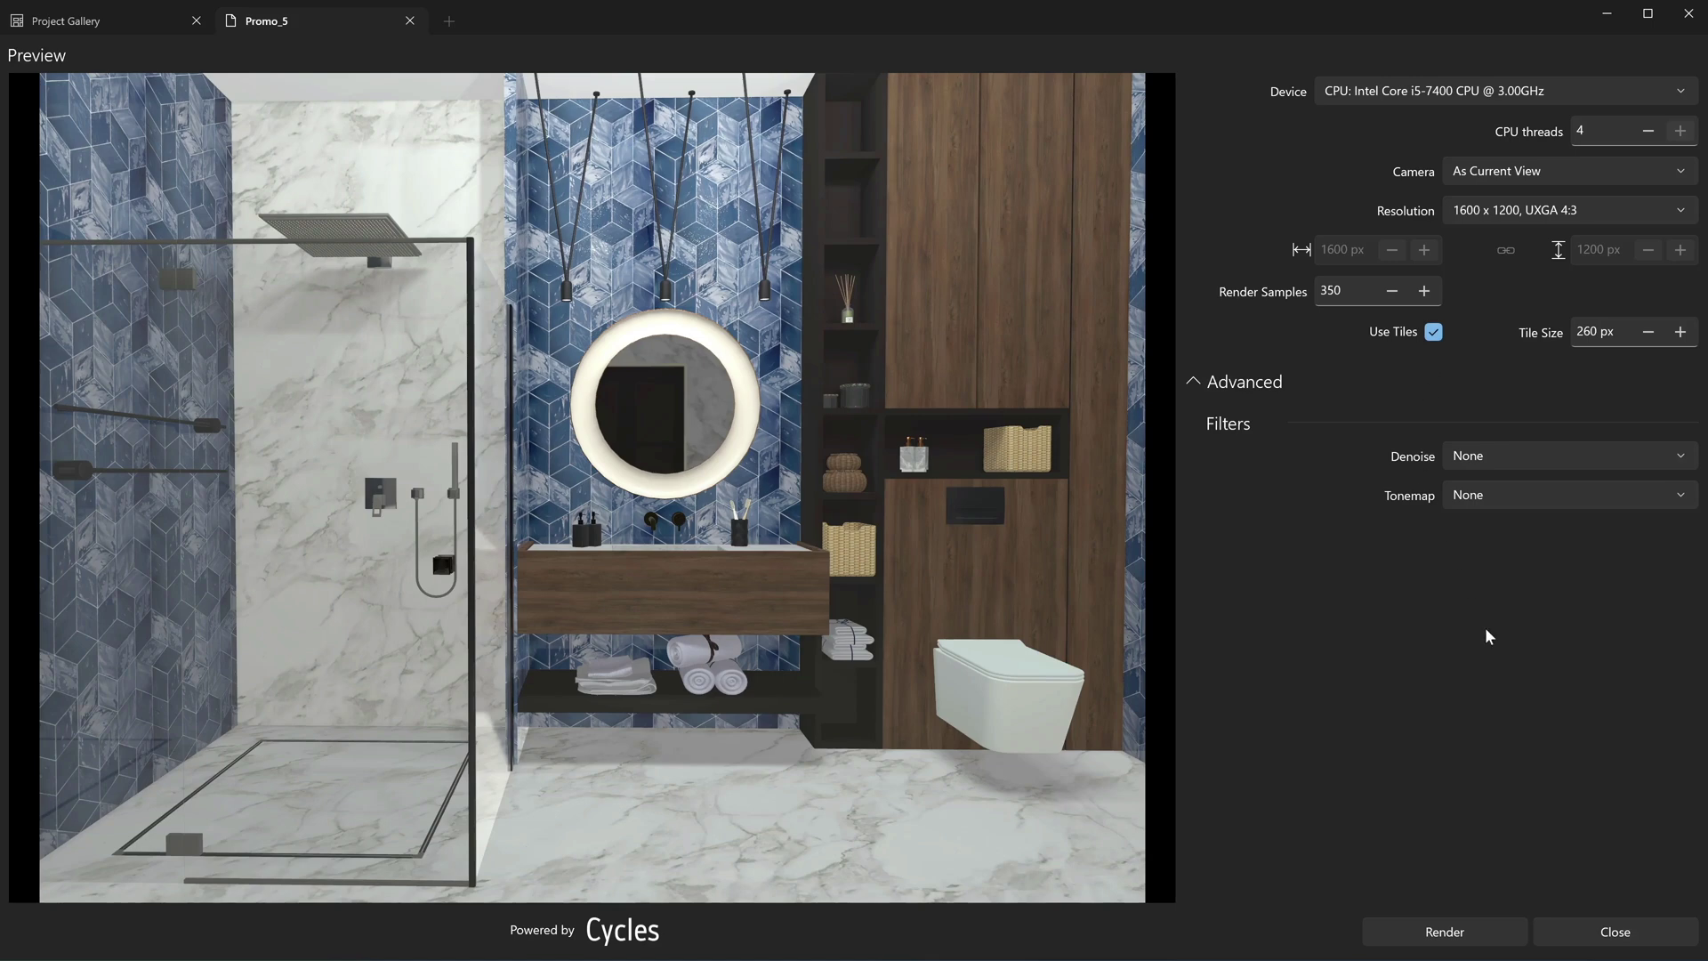
{"action": "left_click", "coordinate": [1506, 932]}
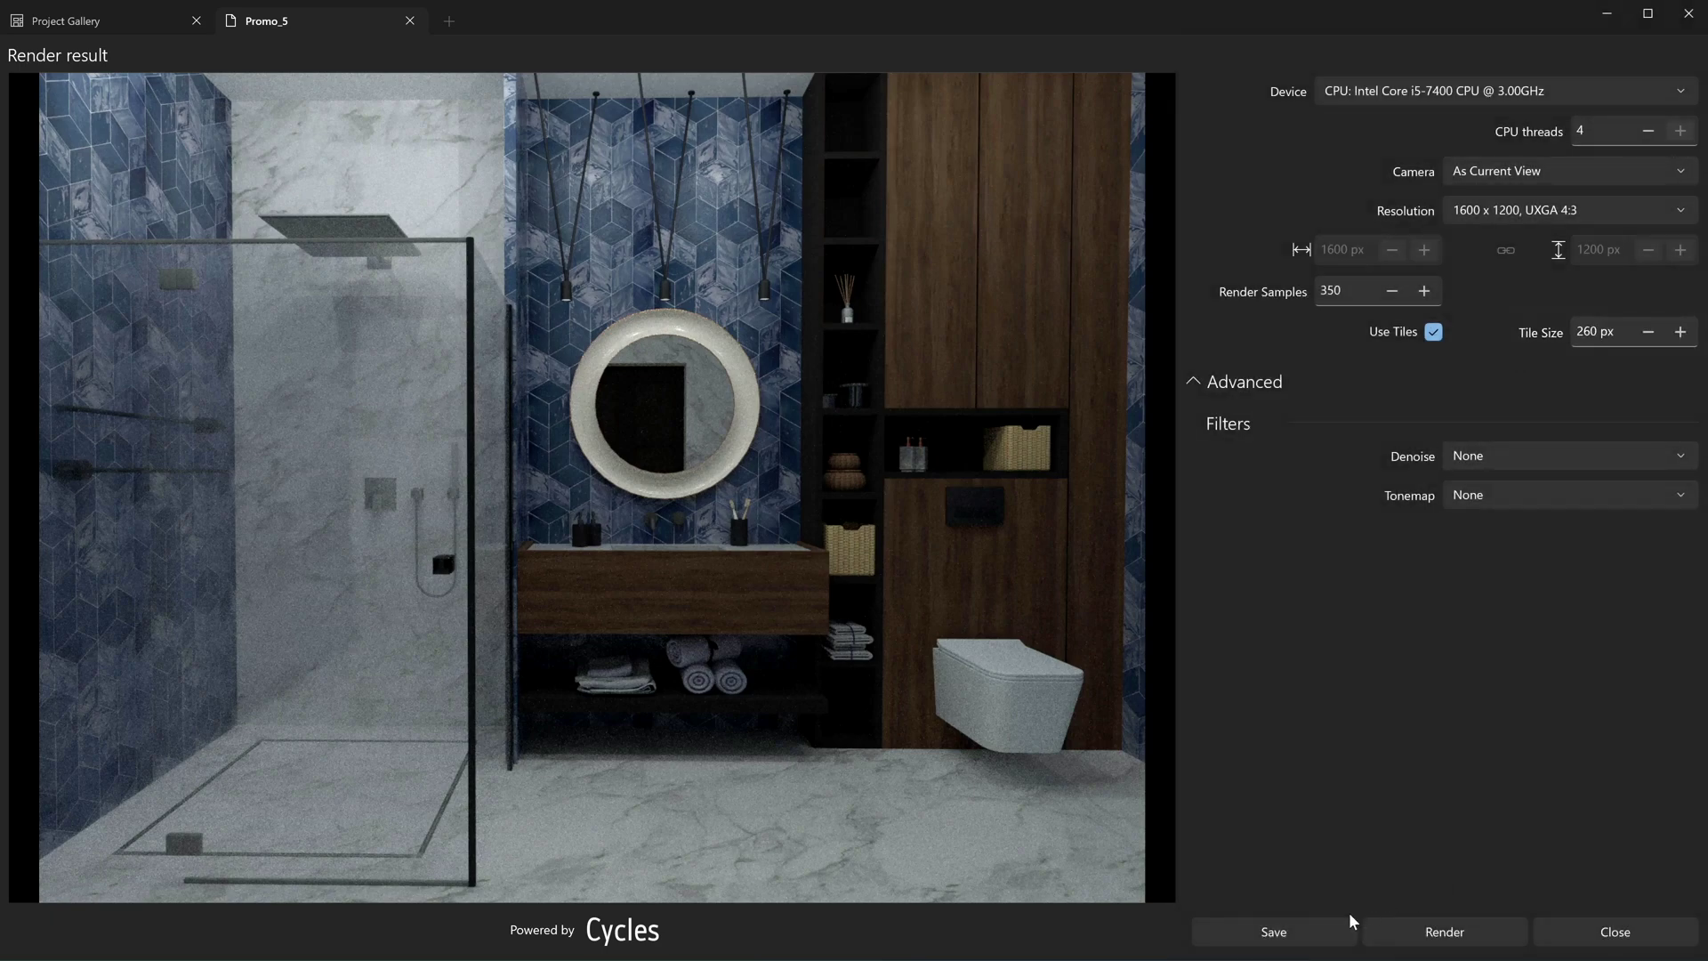
{"action": "left_click", "coordinate": [1315, 932]}
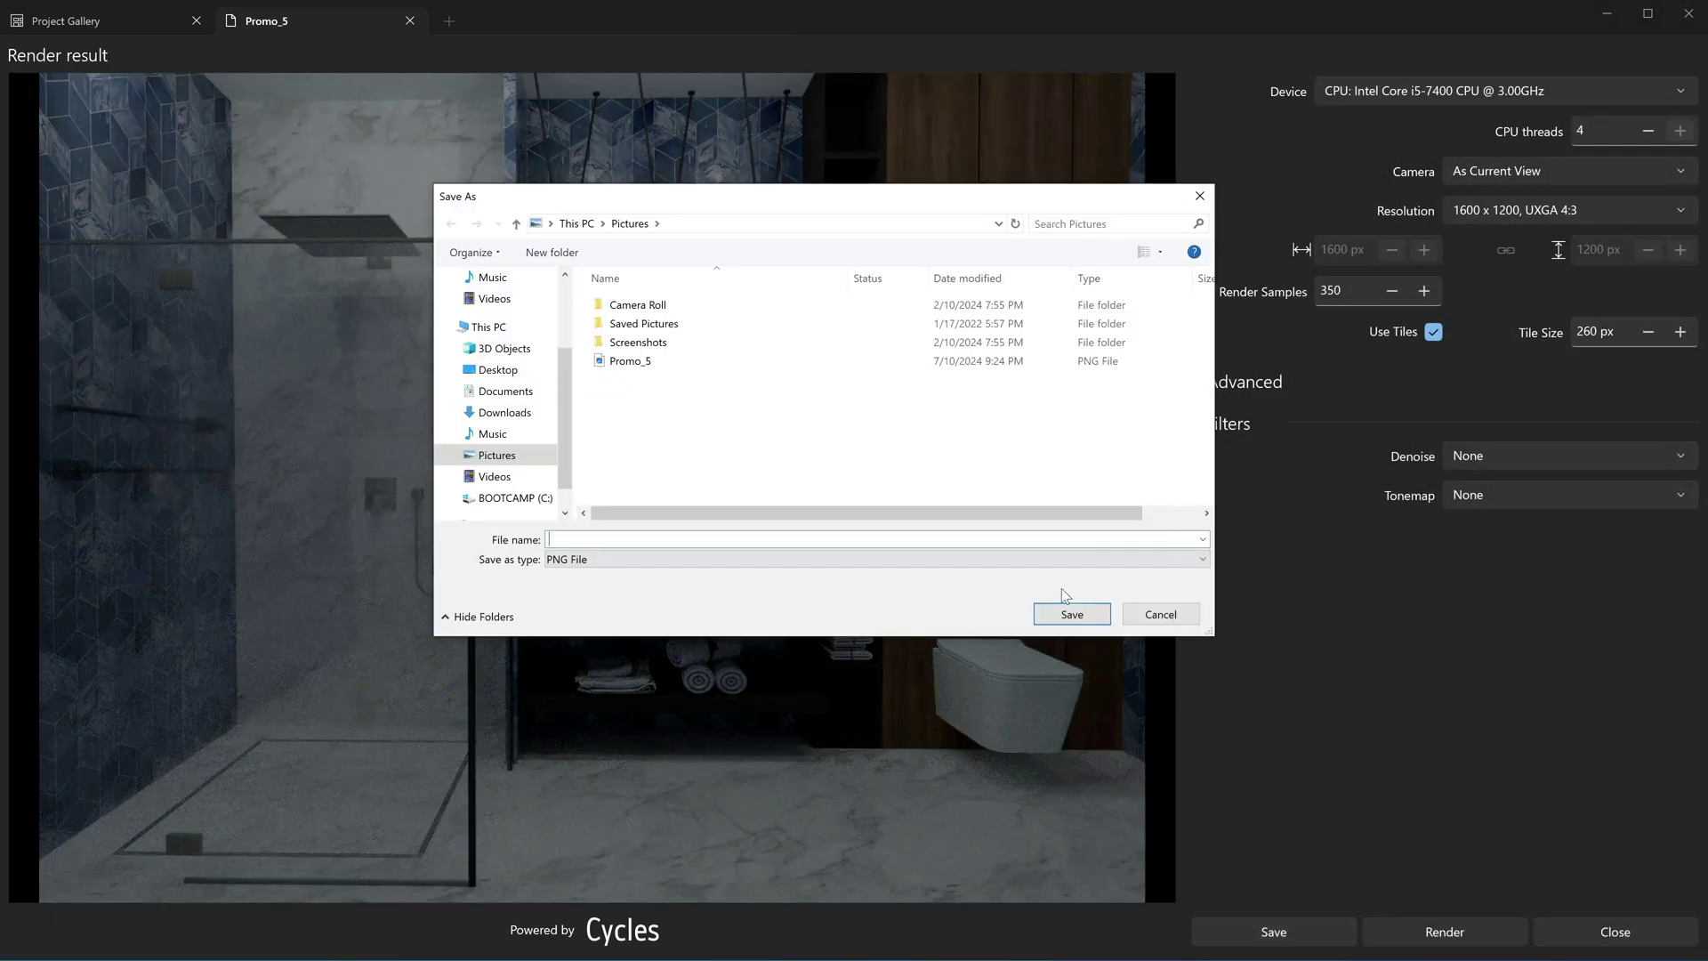
{"action": "type", "text": "Bathroom"}
{"action": "left_click", "coordinate": [1069, 612]}
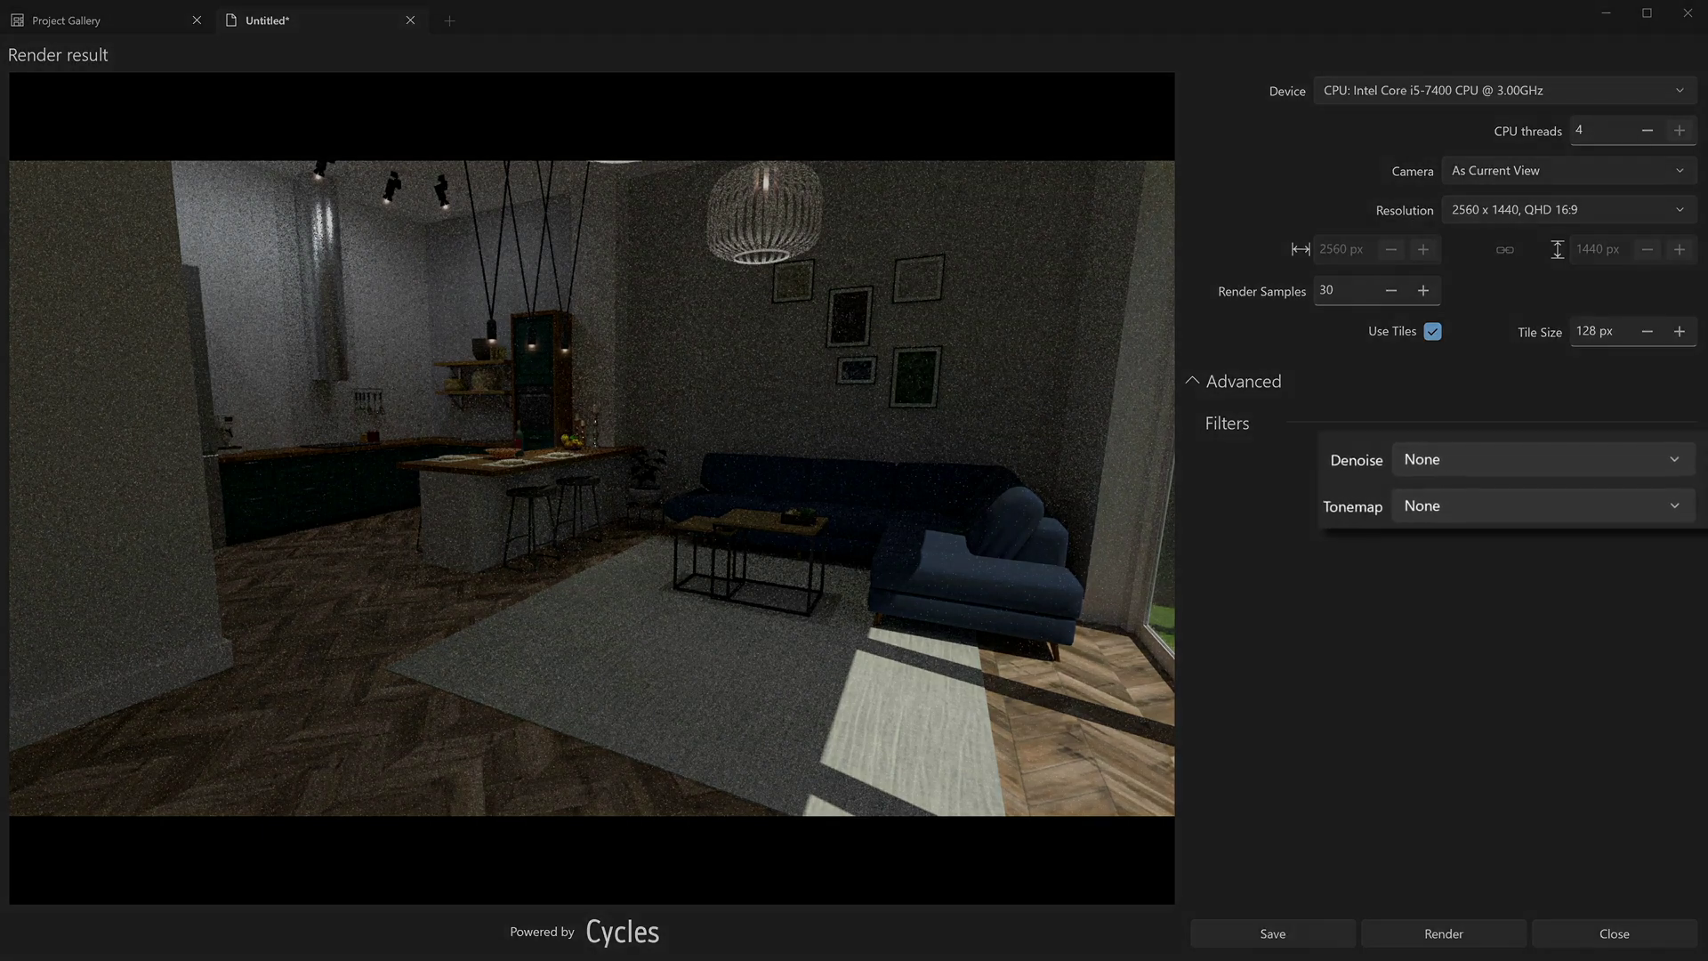
Set the denoise filter to Open Image Denoiser and re-render the scene
{"action": "left_click", "coordinate": [1414, 459]}
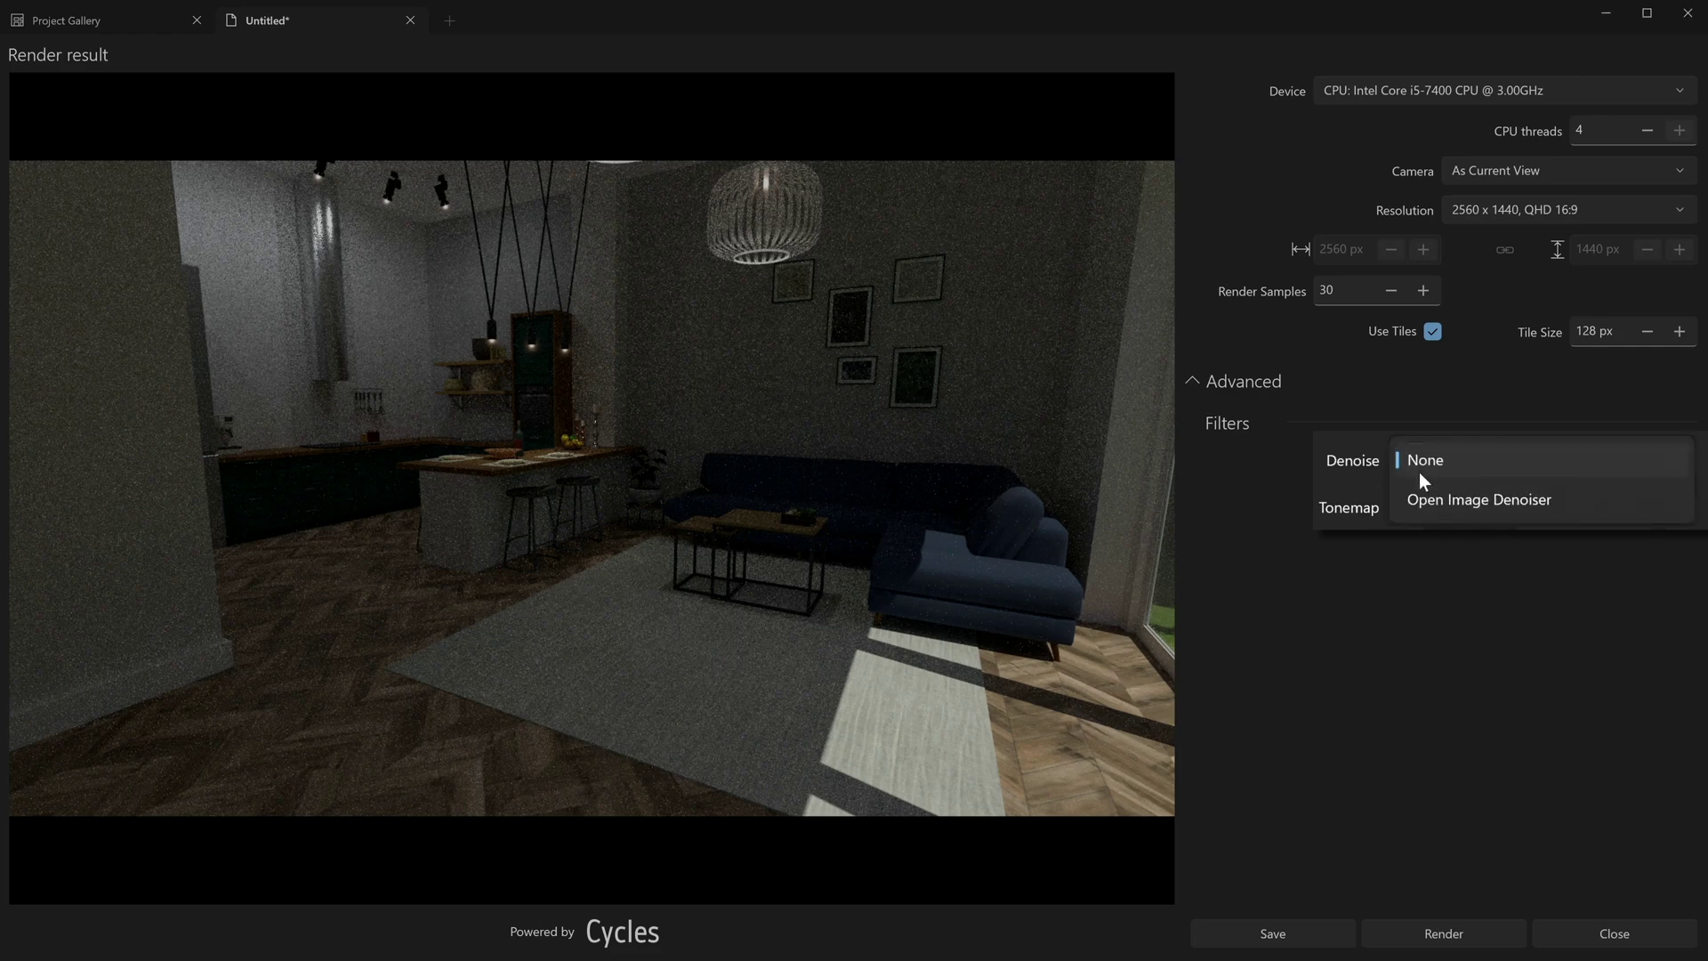
{"action": "left_click", "coordinate": [1427, 491]}
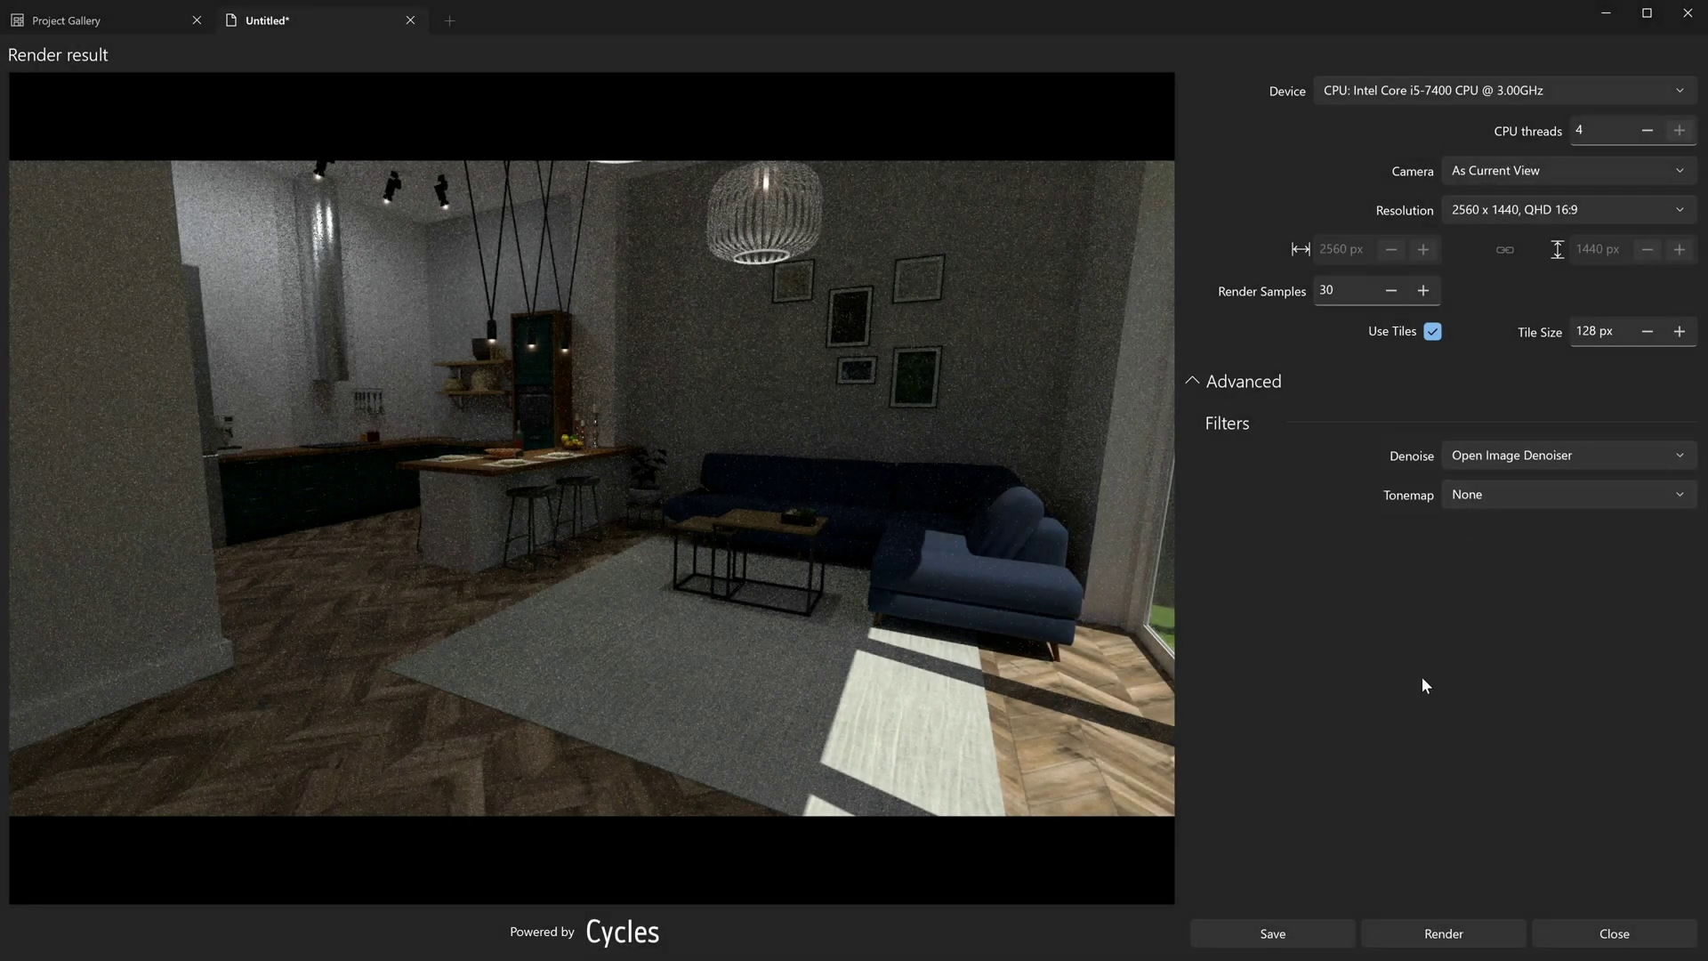
{"action": "left_click", "coordinate": [1439, 936]}
Try the Drago tonemap, then apply Hill ACES with exposure -1.29
{"action": "left_click", "coordinate": [1487, 496]}
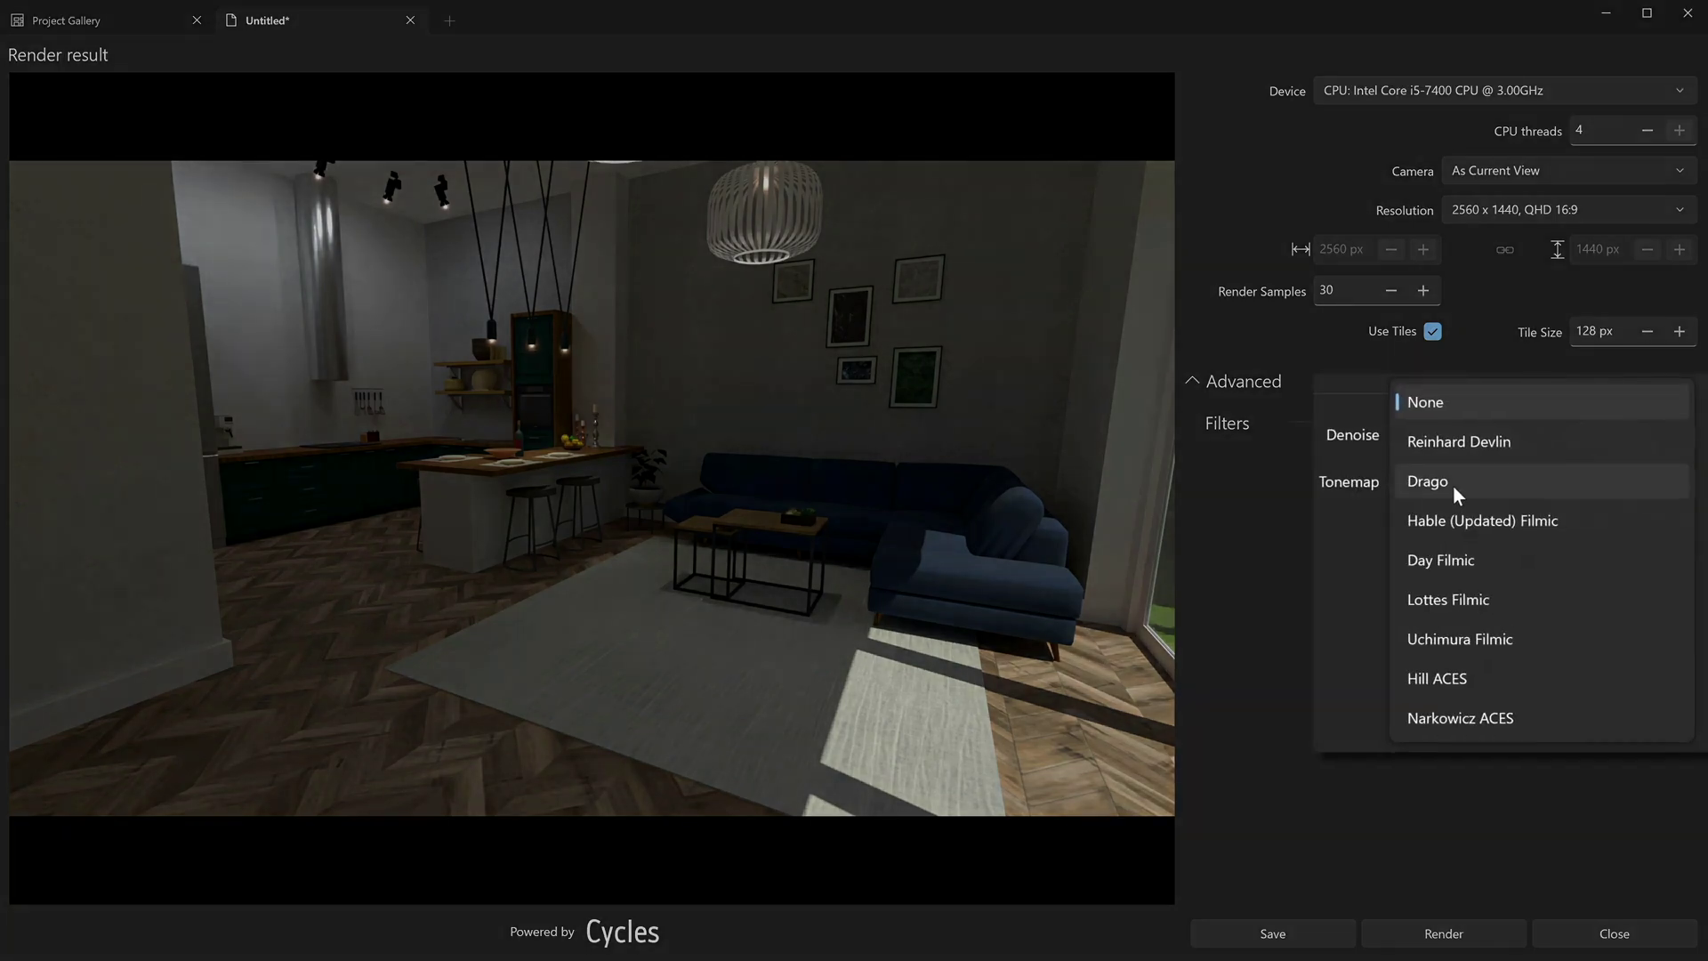
{"action": "left_click", "coordinate": [1454, 484]}
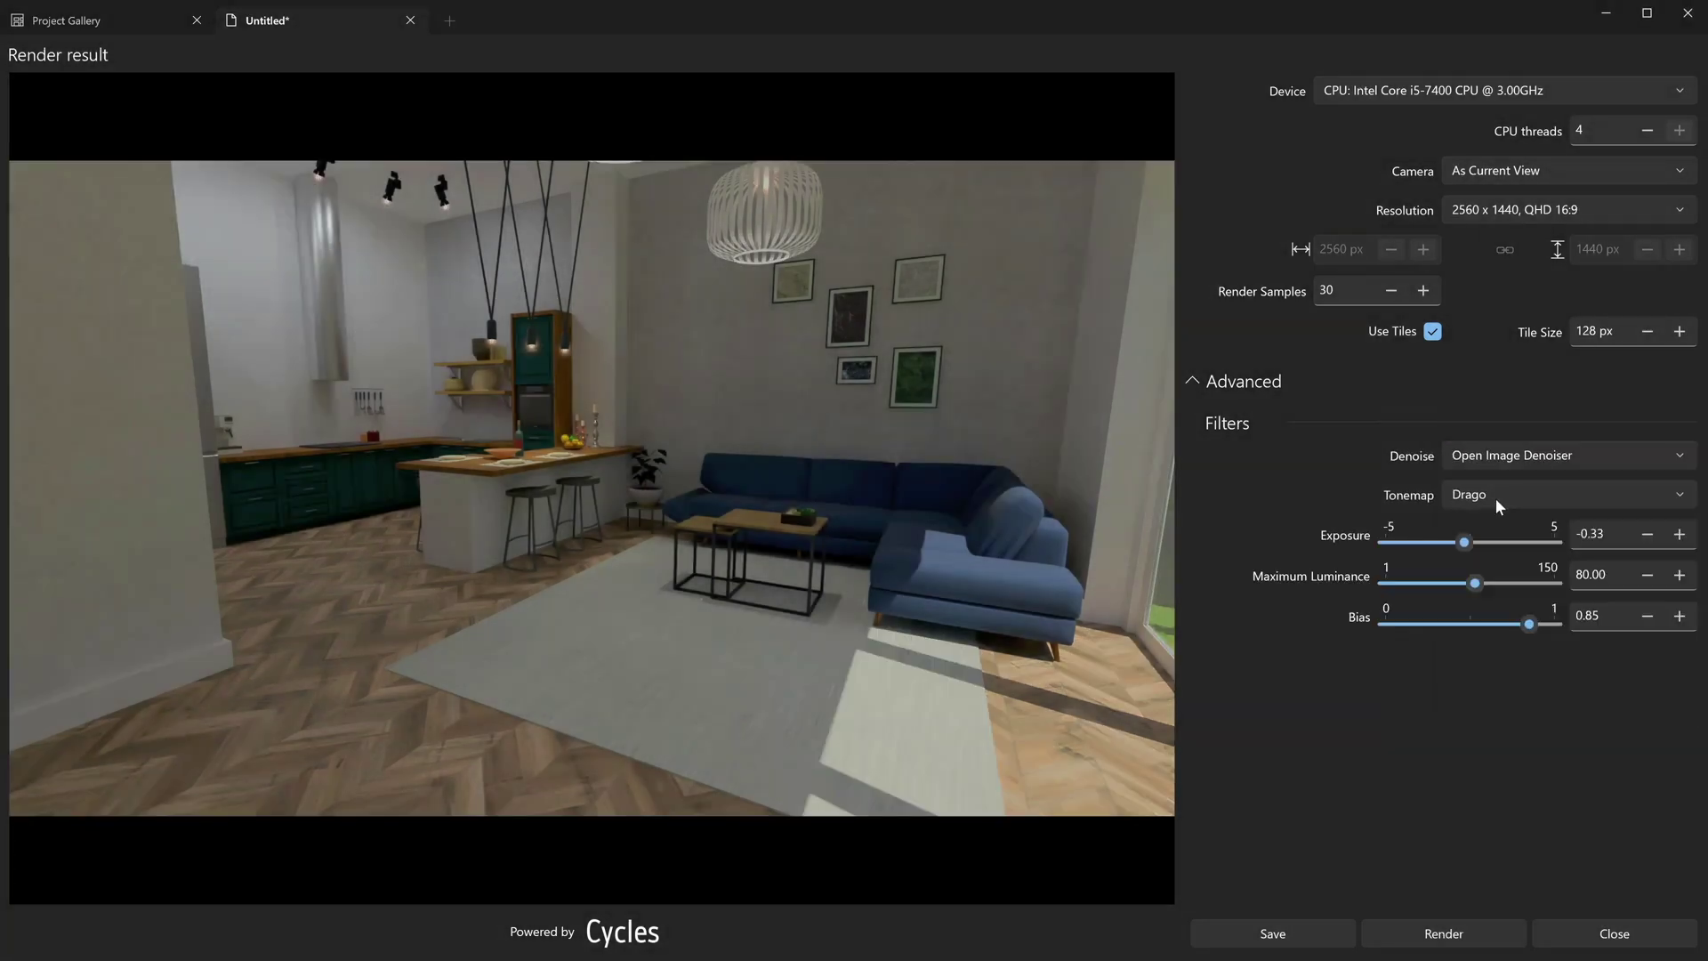
{"action": "left_click_drag", "start_coordinate": [1453, 542], "coordinate": [1423, 543]}
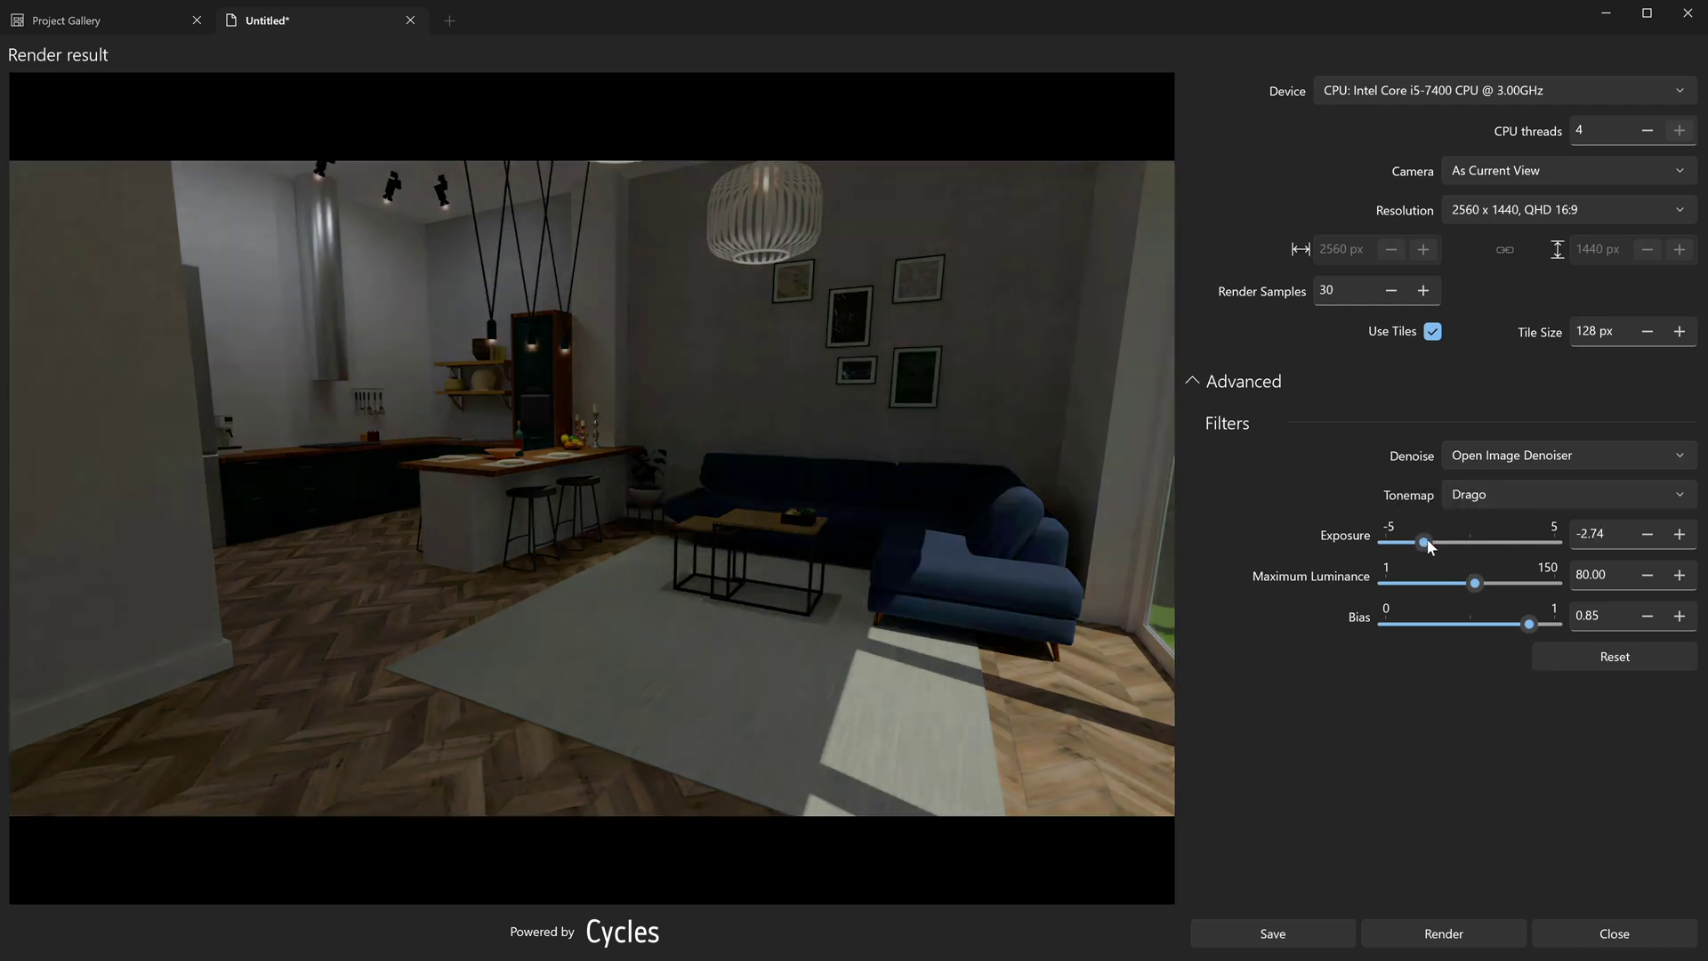
{"action": "left_click", "coordinate": [1464, 540]}
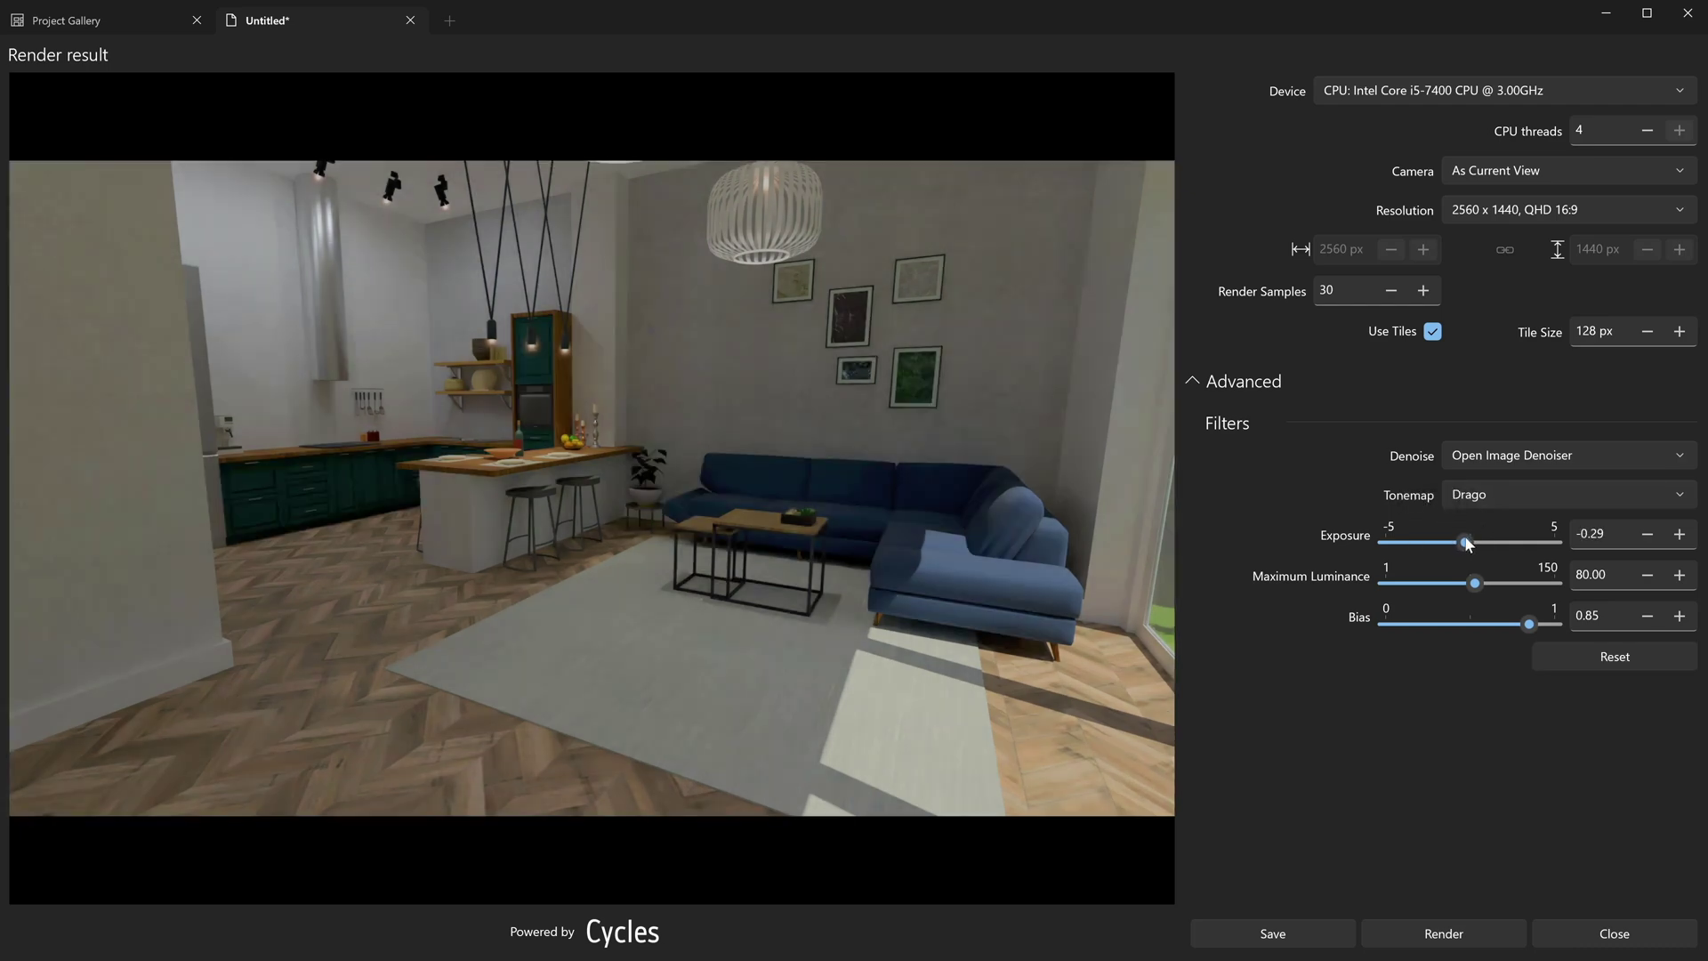
{"action": "left_click", "coordinate": [1483, 493]}
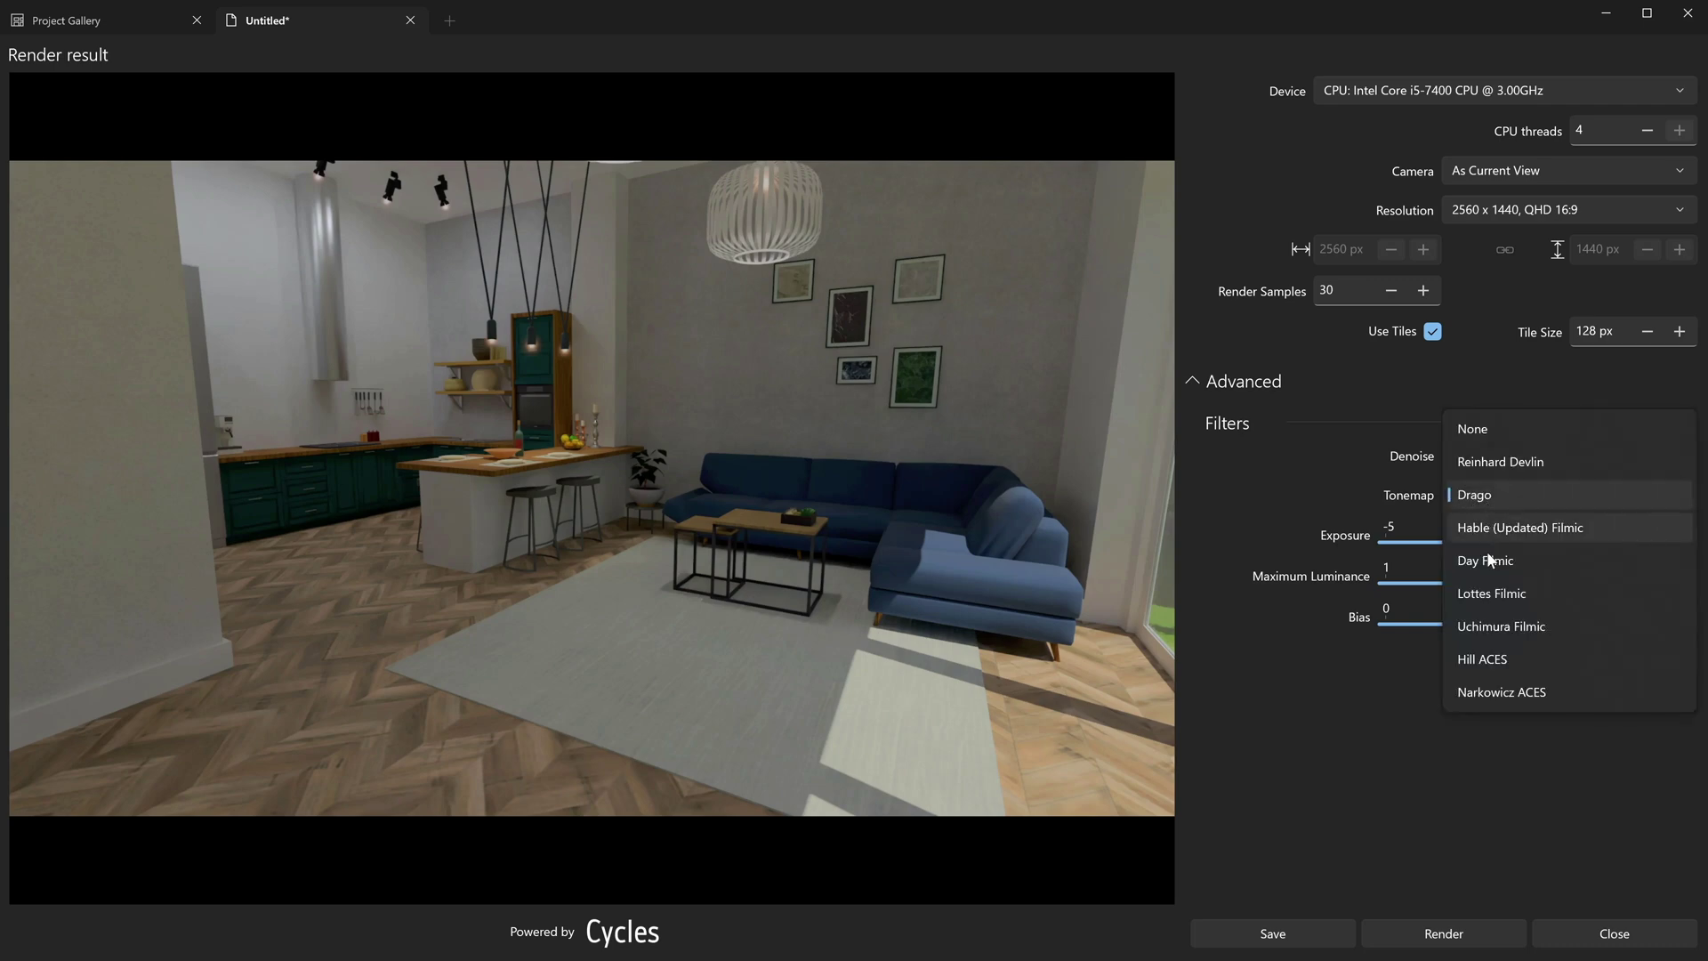
{"action": "left_click", "coordinate": [1489, 658]}
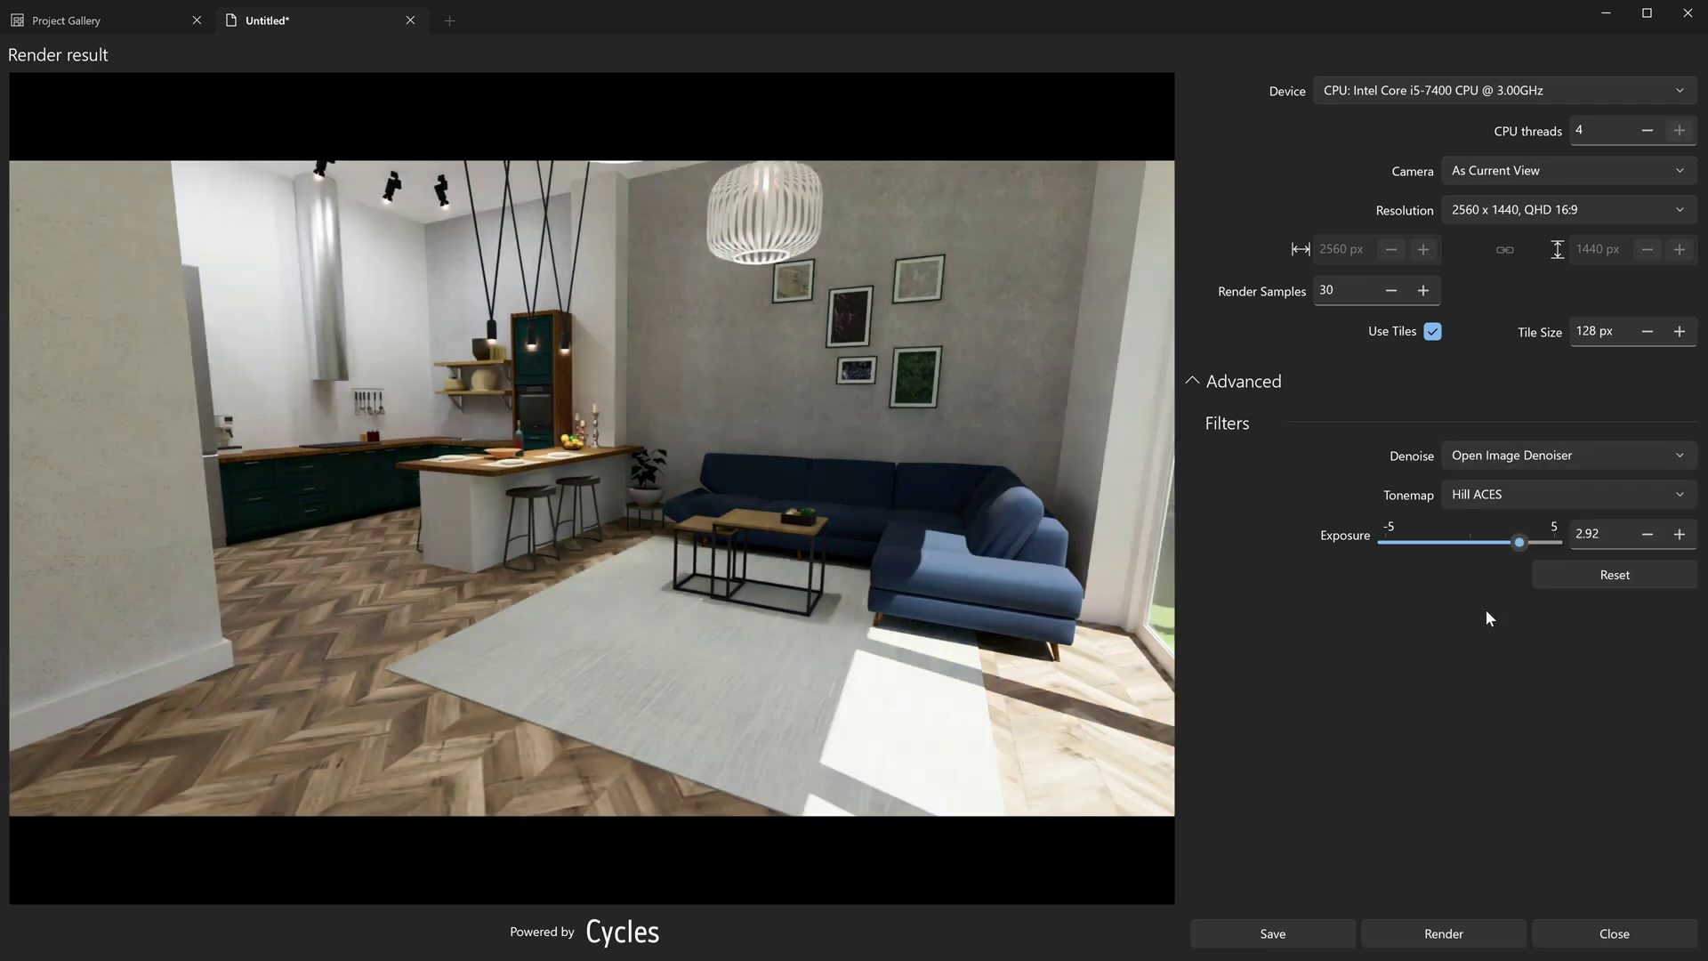
{"action": "left_click", "coordinate": [1449, 541]}
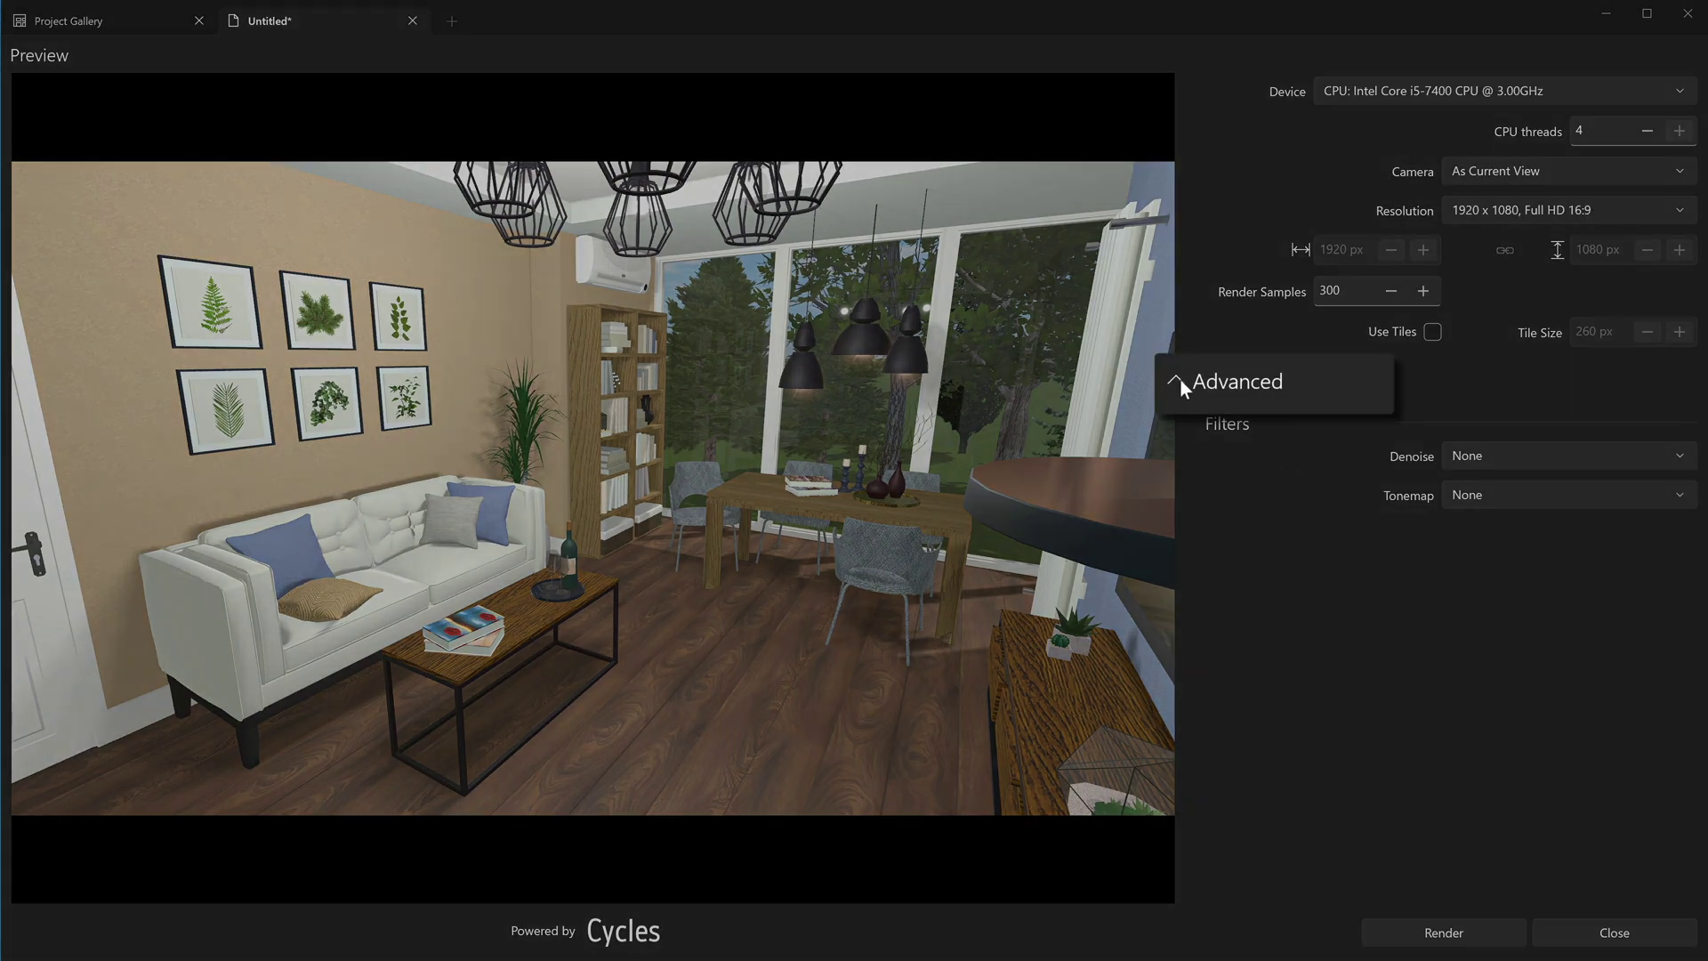
Expand the Advanced section to reveal the ray and sampling settings
{"action": "left_click", "coordinate": [1179, 381]}
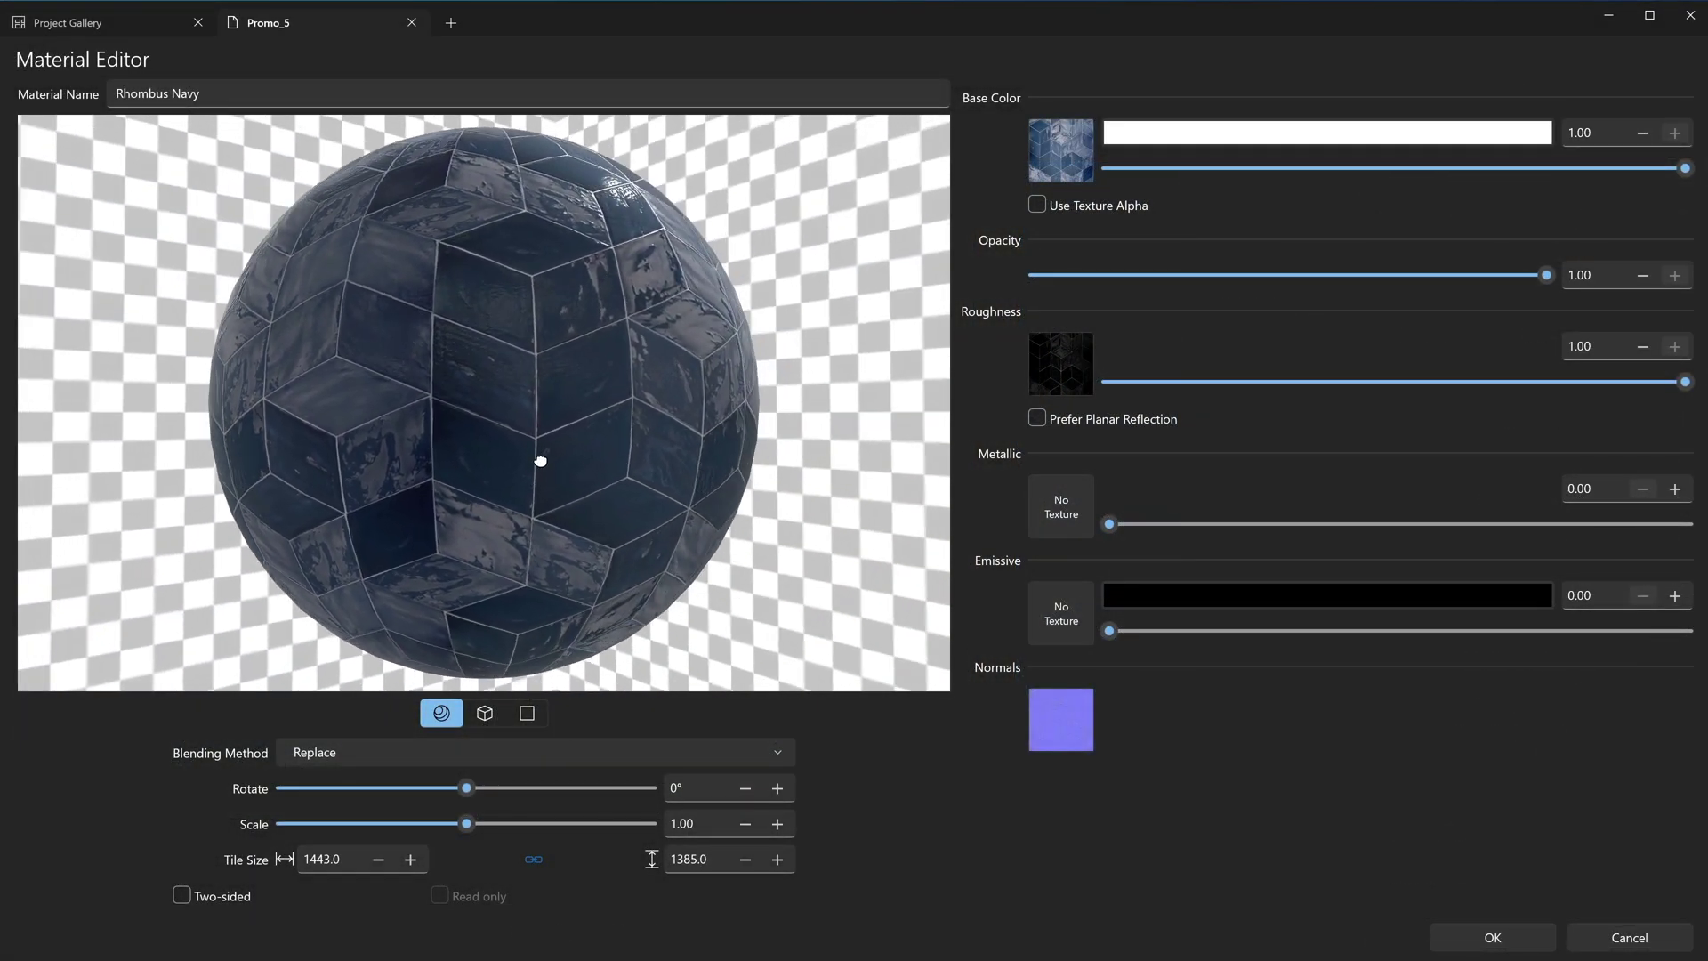
{"action": "left_click_drag", "start_coordinate": [540, 461], "coordinate": [812, 535]}
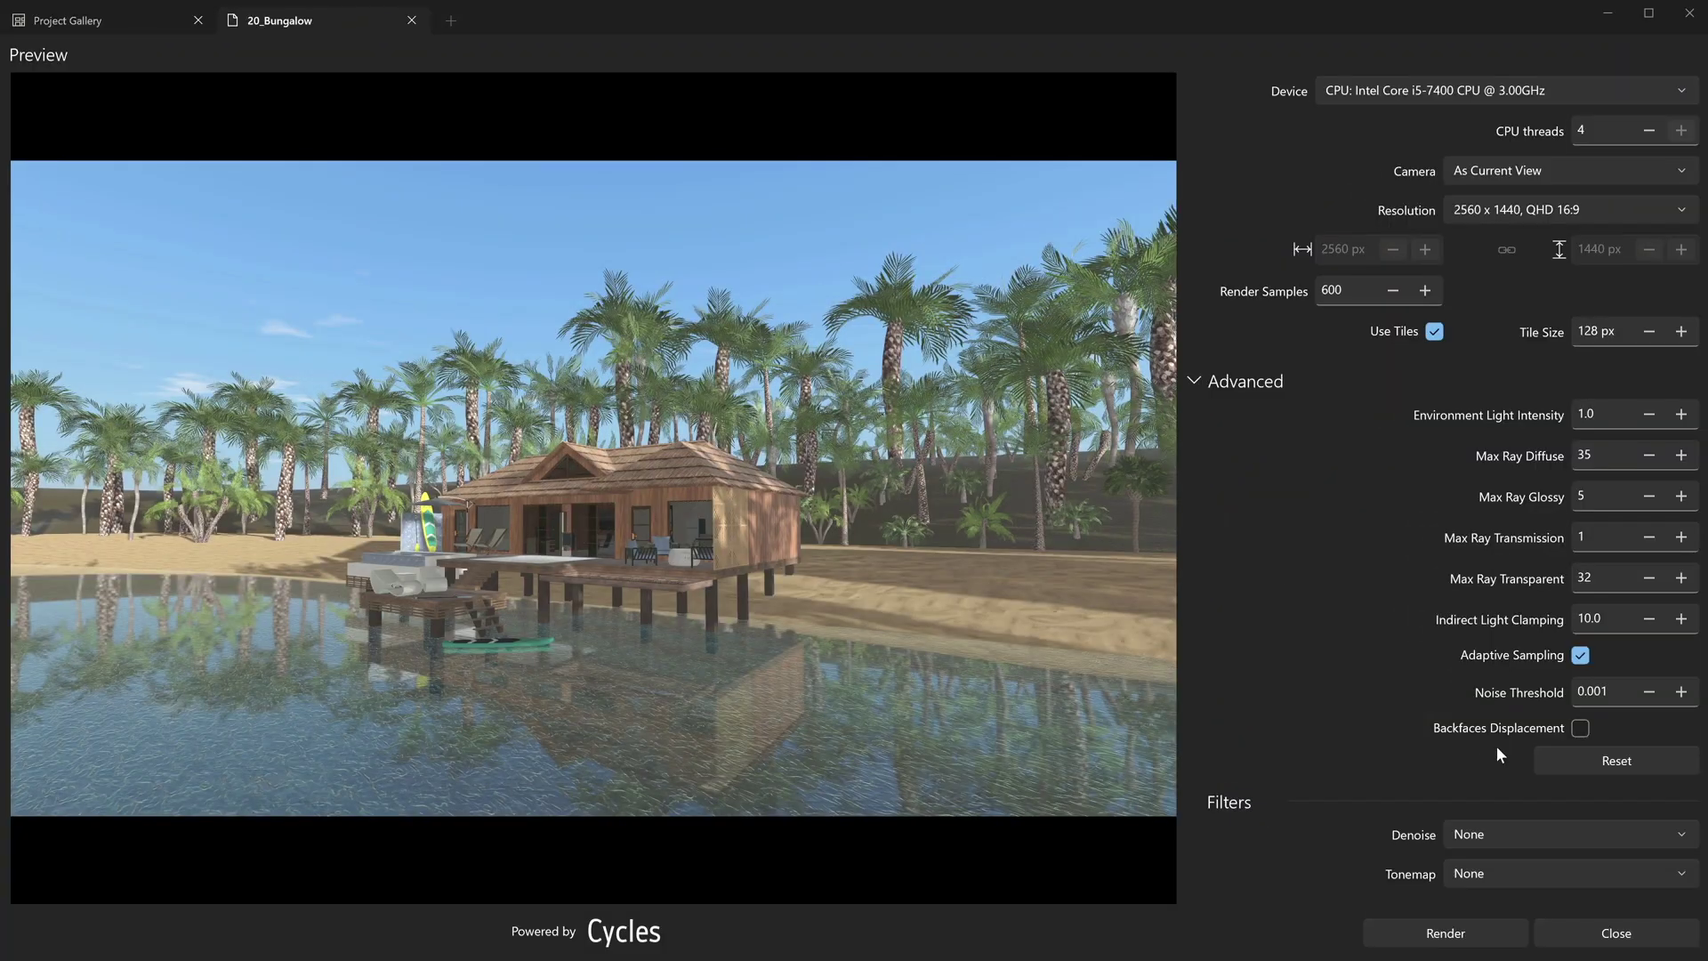
Close the render settings and set the environment time to 7:00 AM instead of 8:00 PM
{"action": "left_click", "coordinate": [1562, 930]}
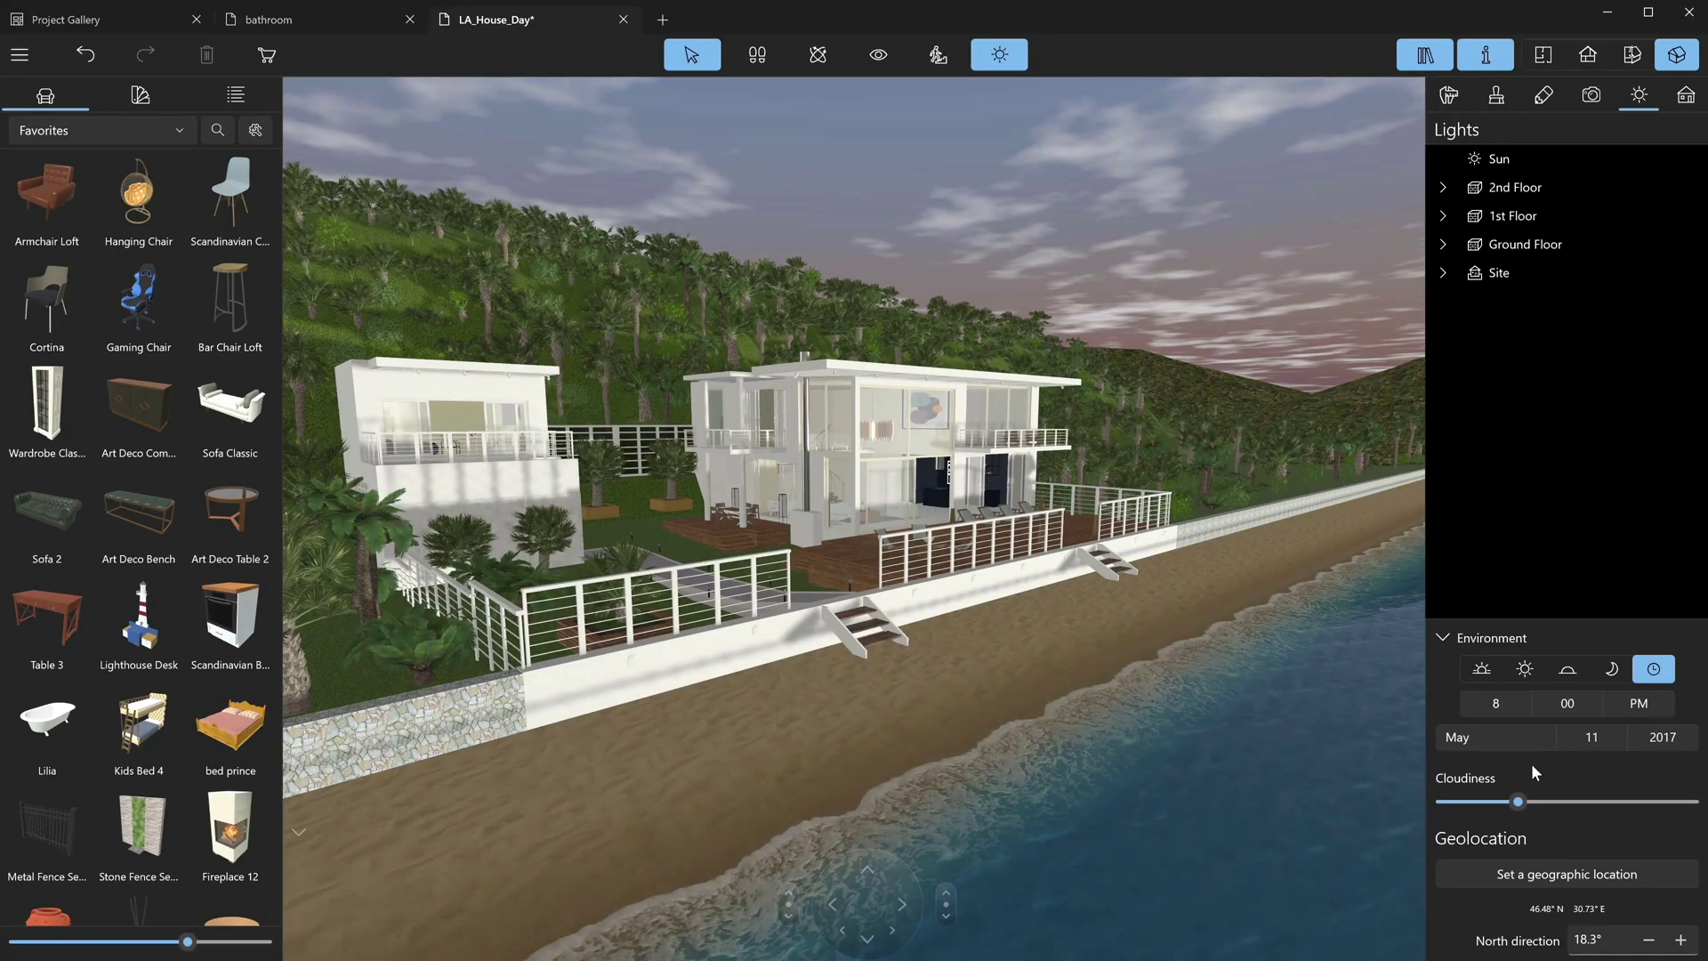
{"action": "left_click", "coordinate": [1629, 705]}
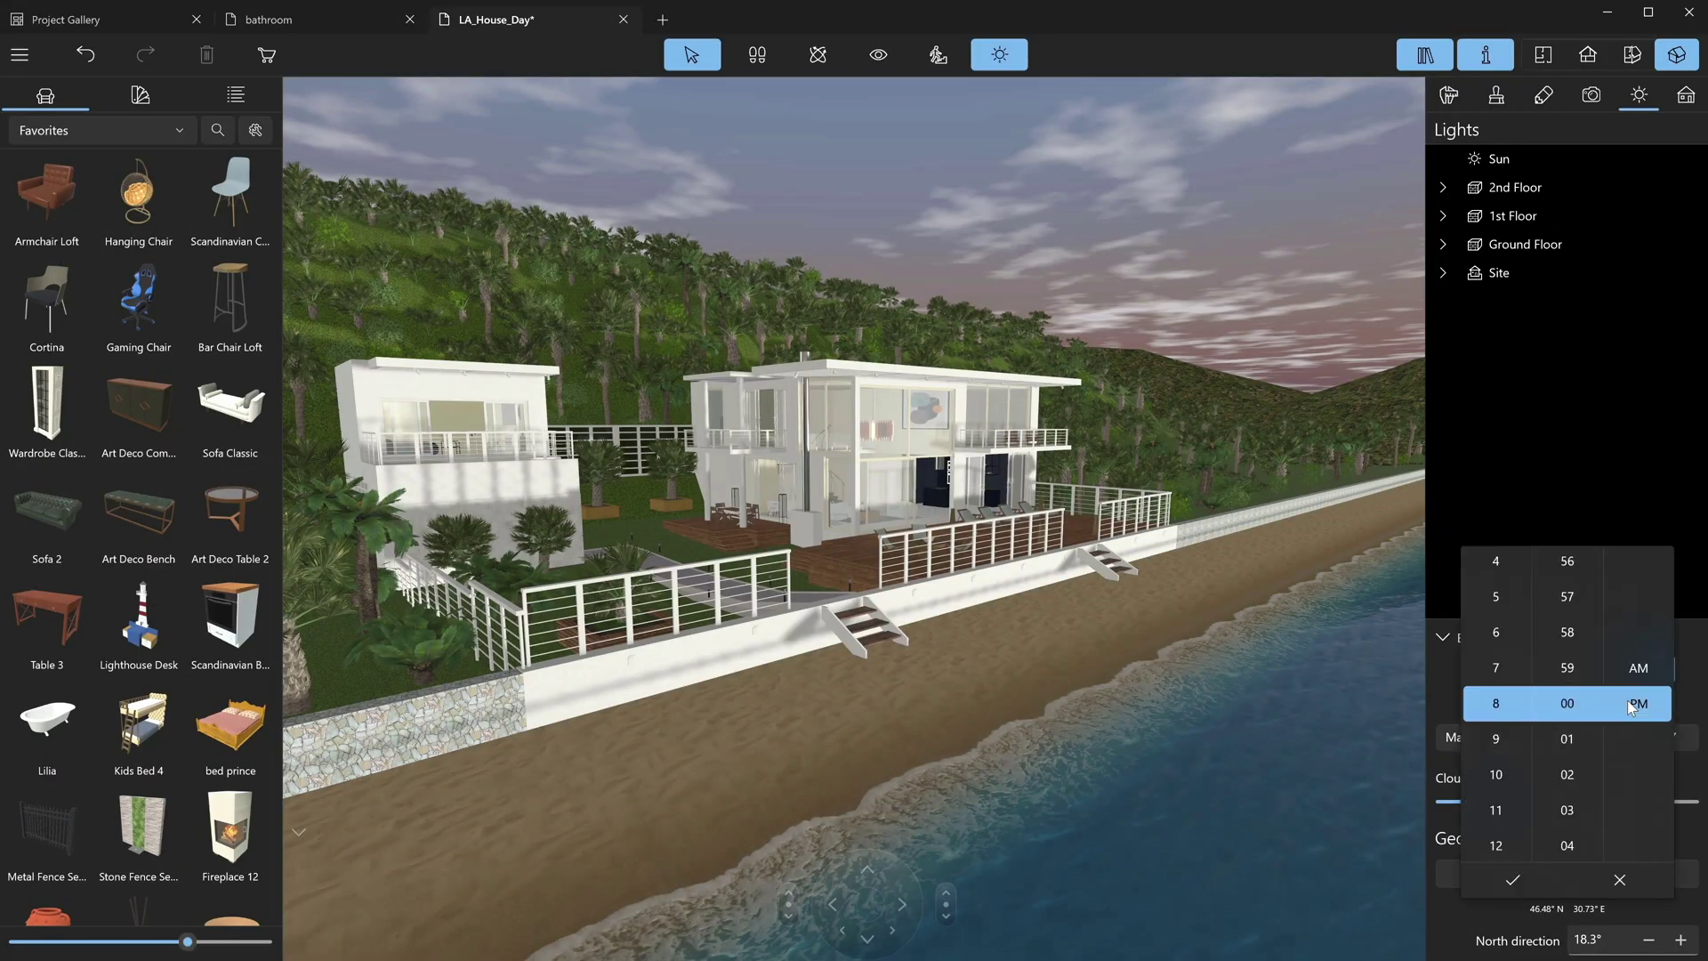
{"action": "left_click", "coordinate": [1634, 668]}
{"action": "left_click", "coordinate": [1497, 669]}
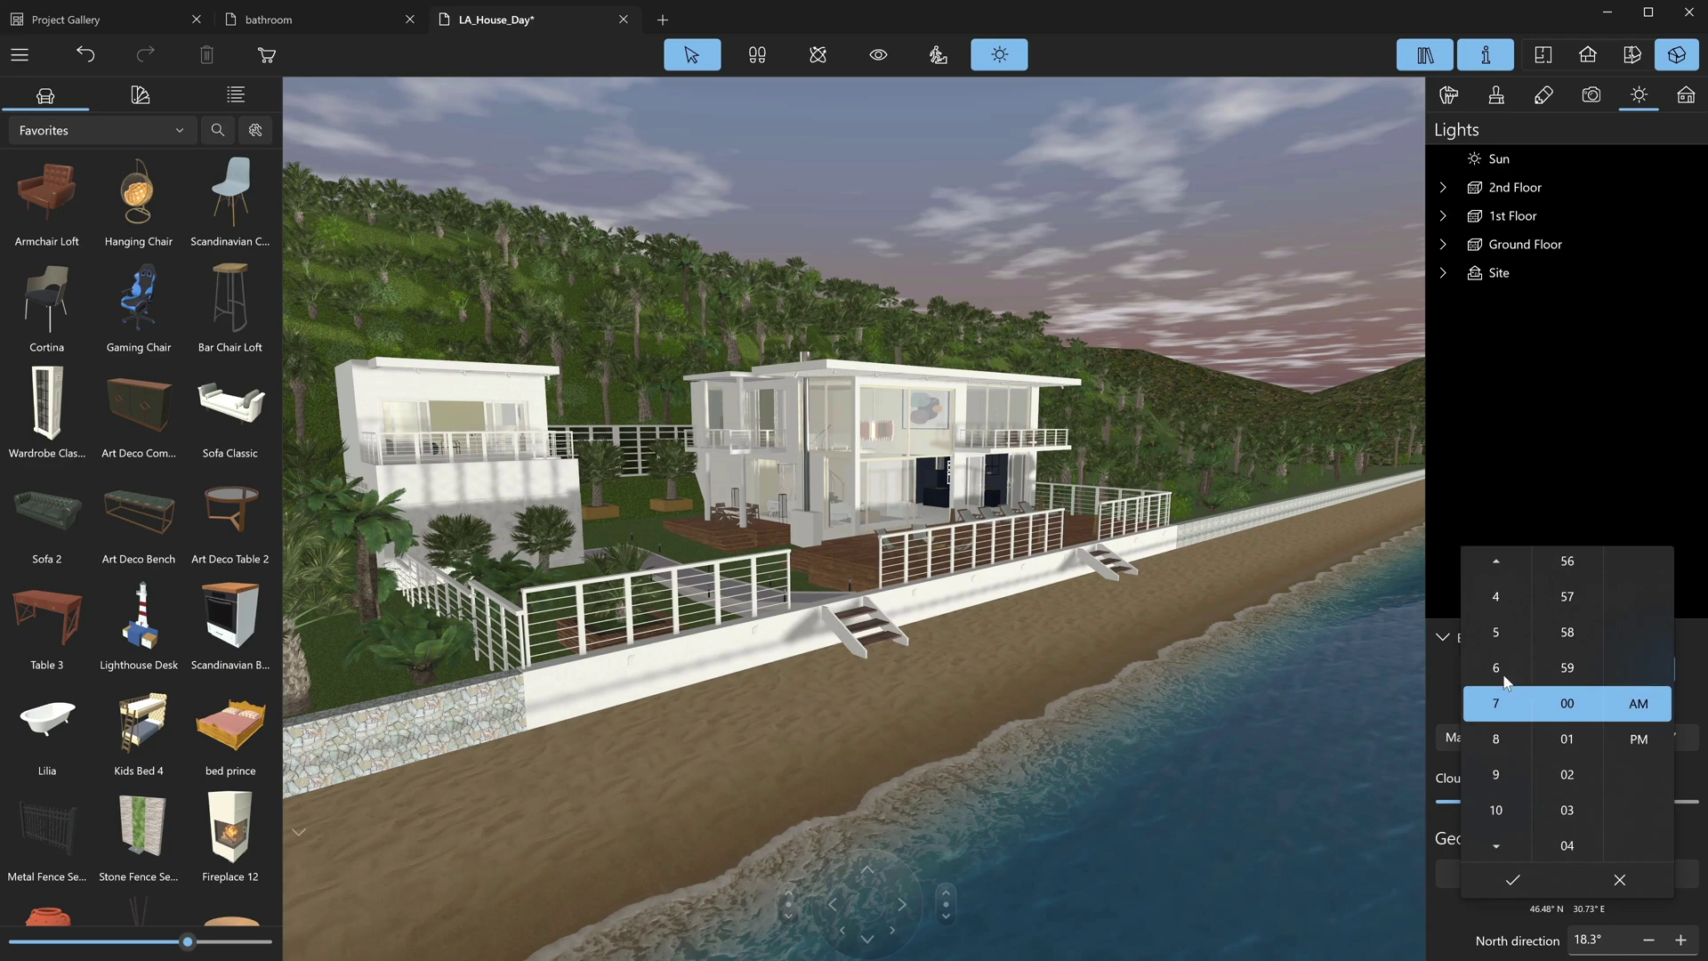
{"action": "left_click", "coordinate": [1507, 885]}
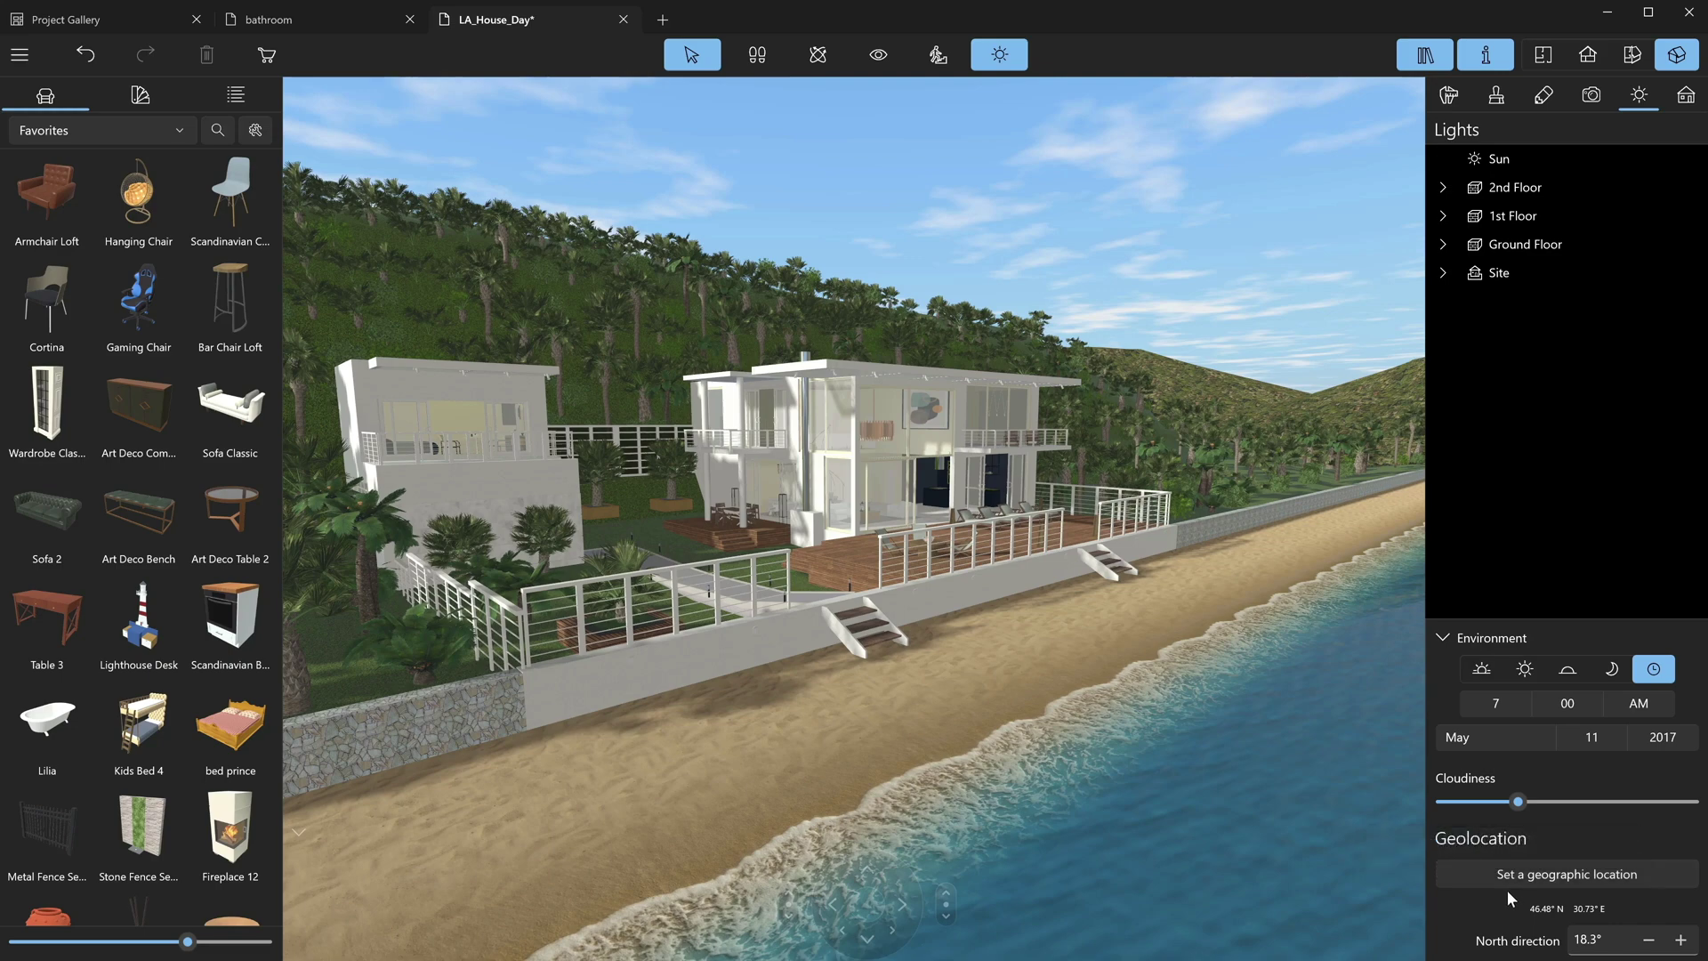
Open the 014 Sand Masonry brick material's details and rotate its preview sphere
{"action": "left_click", "coordinate": [139, 95]}
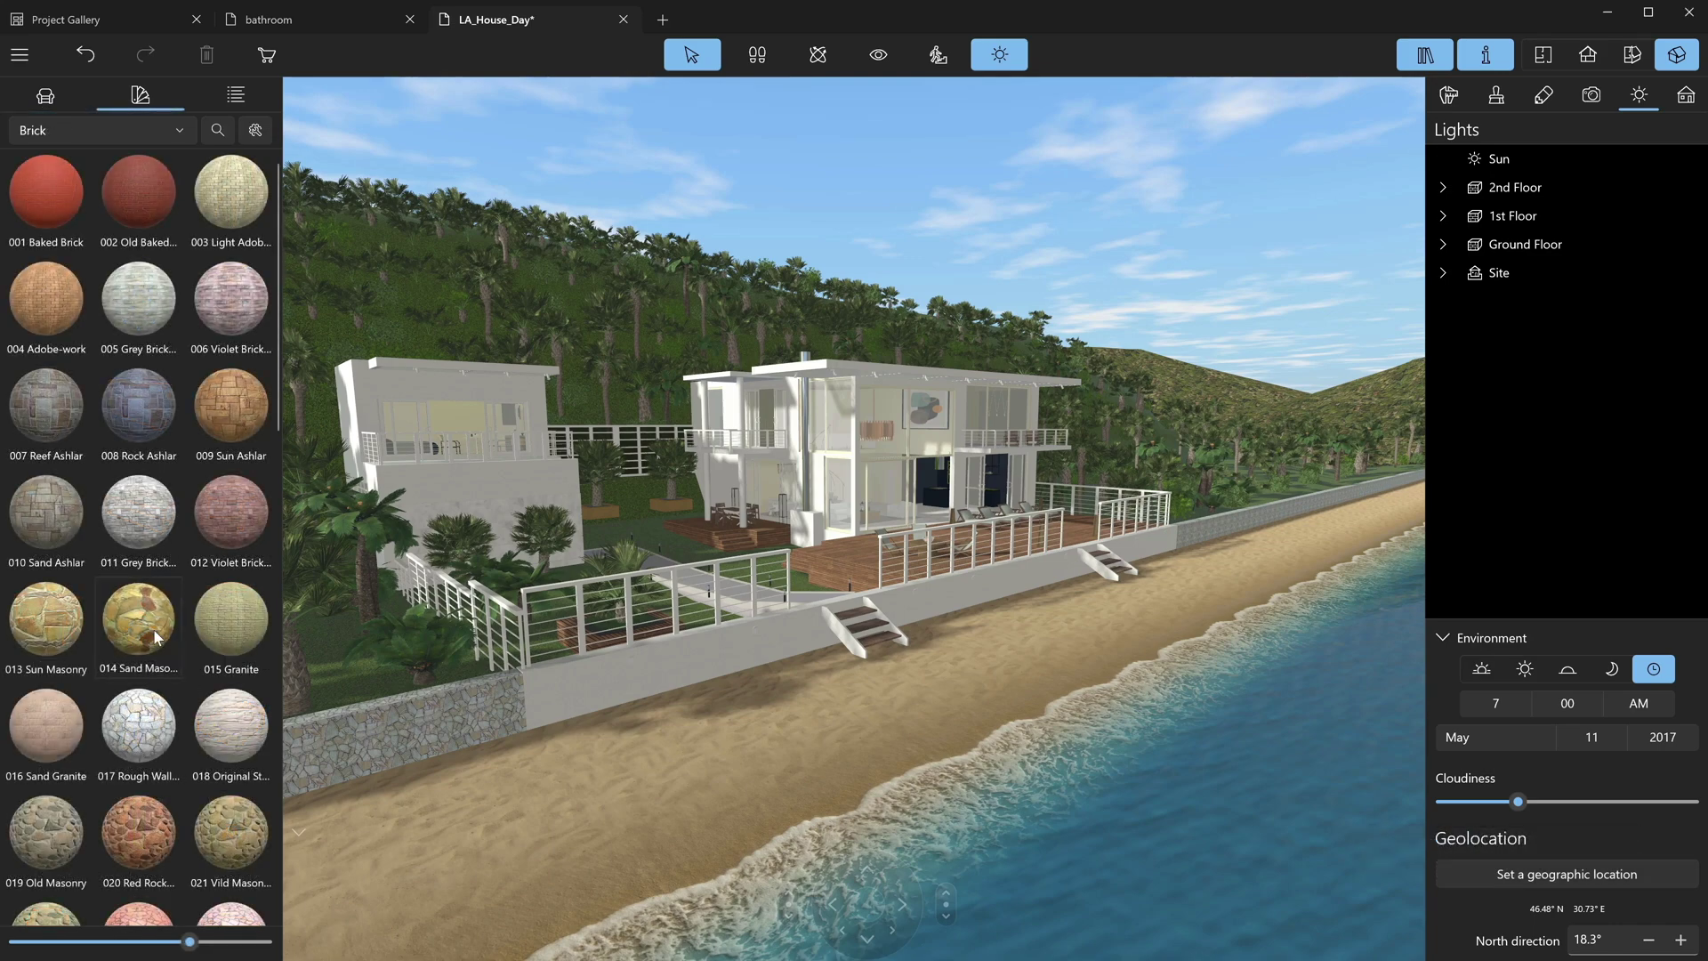
{"action": "right_click", "coordinate": [153, 628]}
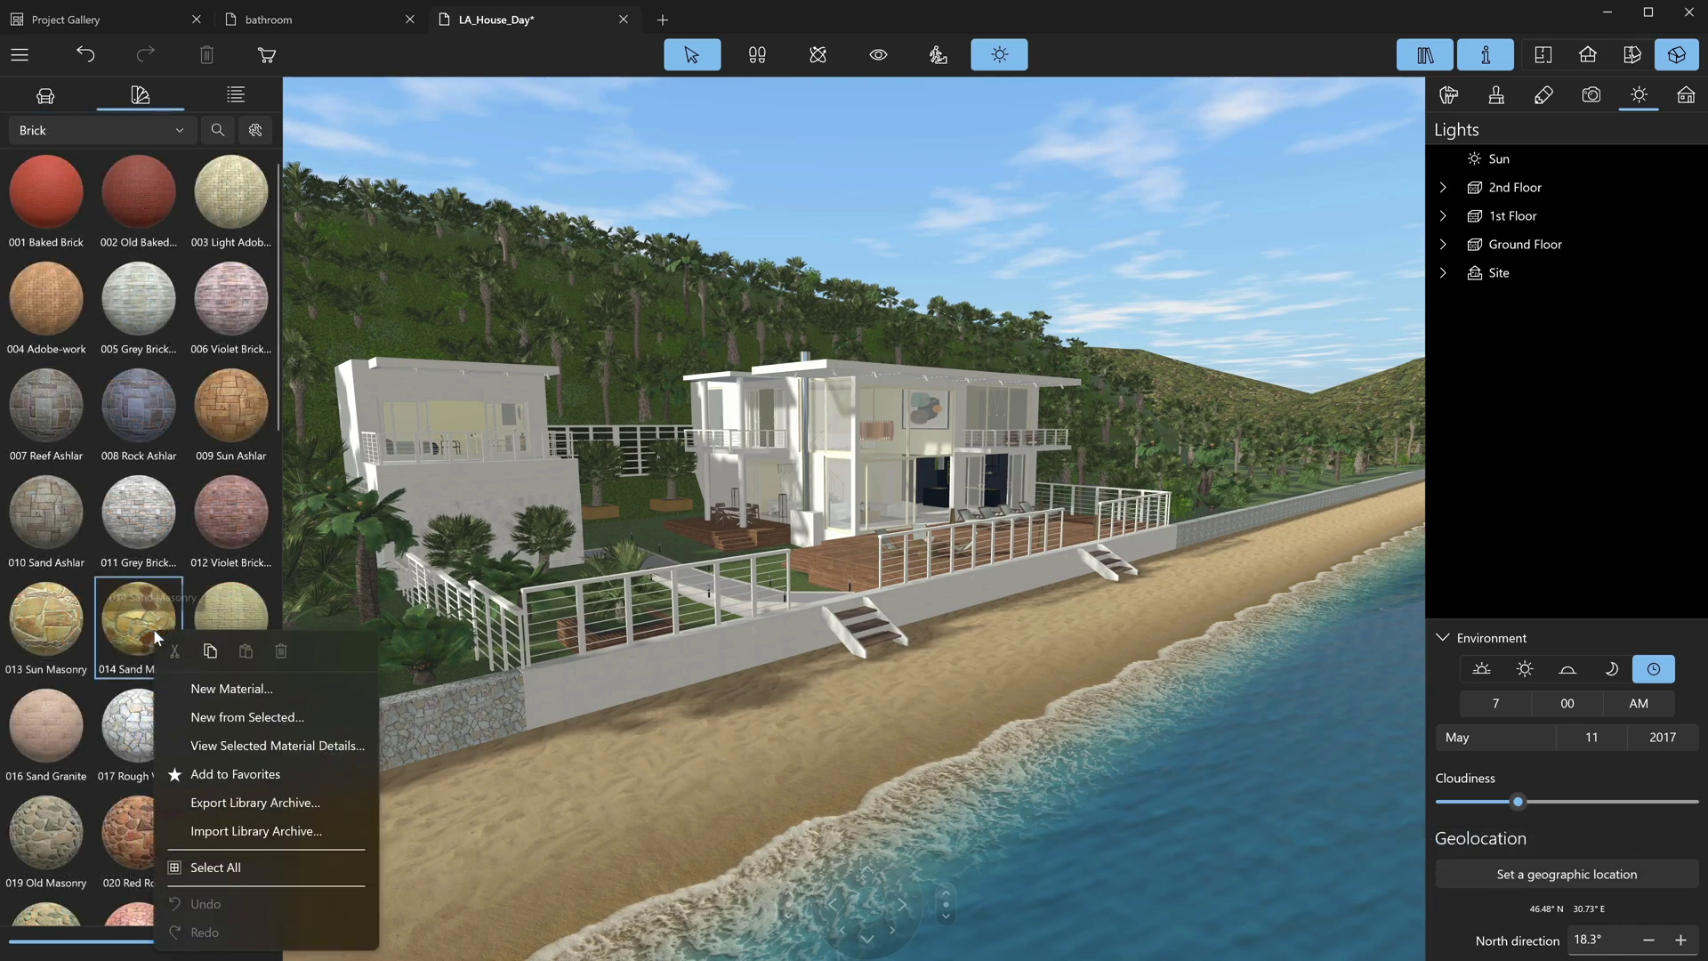
{"action": "left_click", "coordinate": [215, 744]}
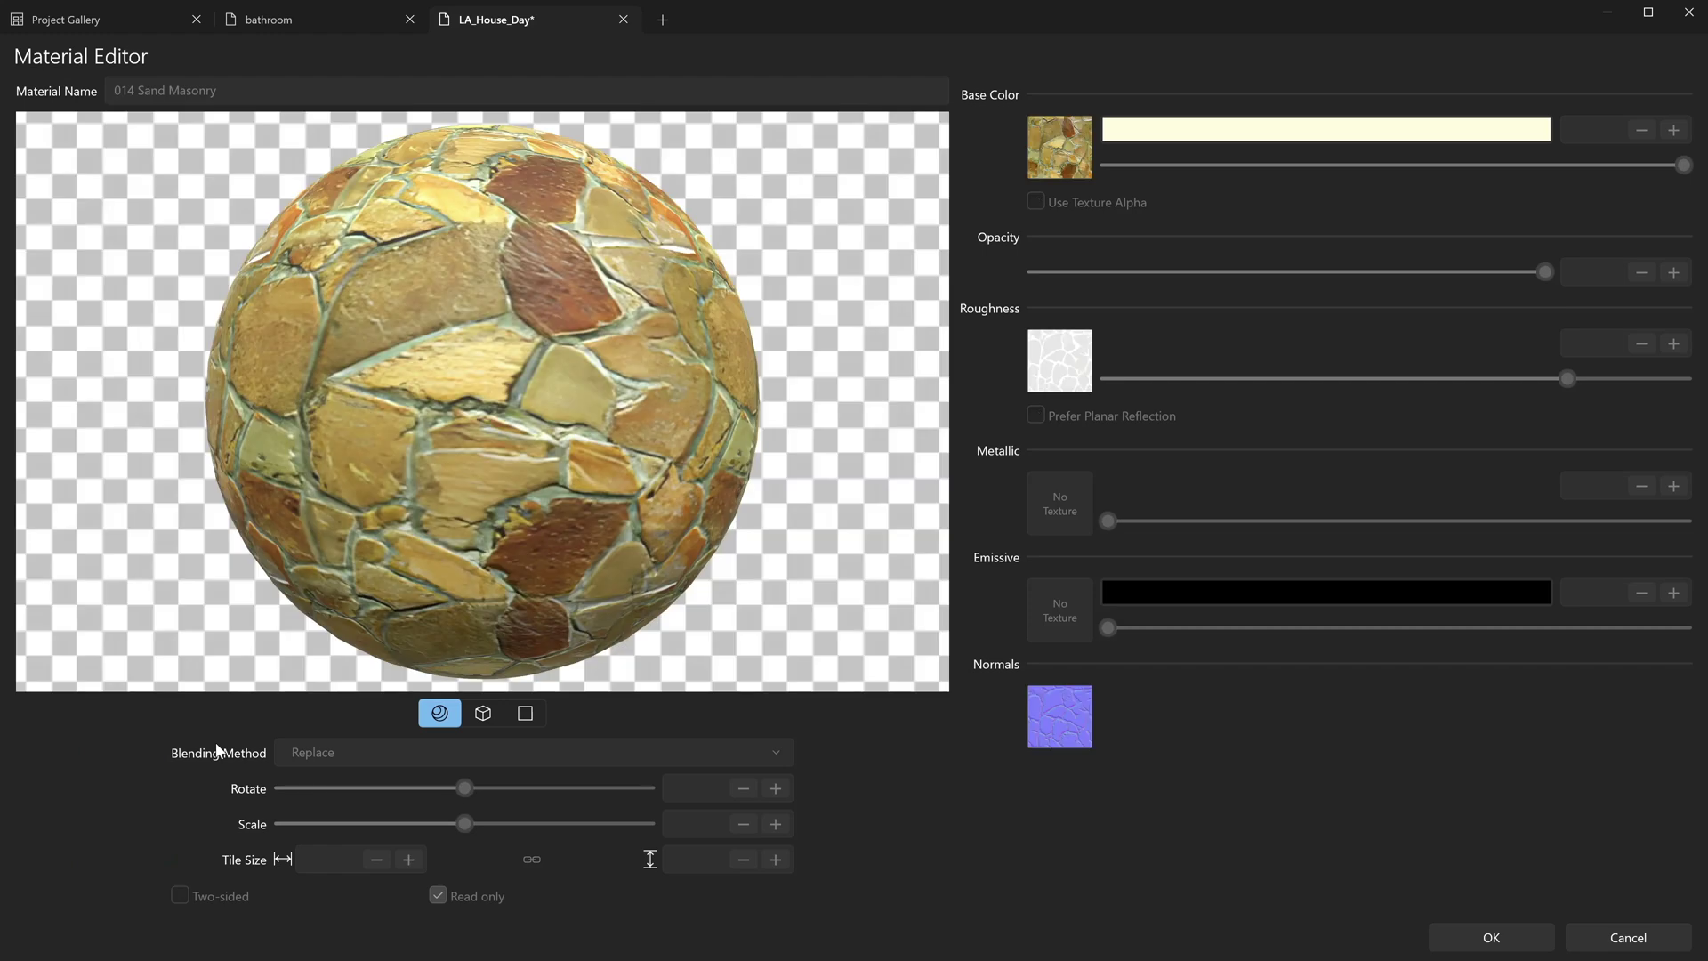
{"action": "left_click_drag", "start_coordinate": [284, 587], "coordinate": [795, 656]}
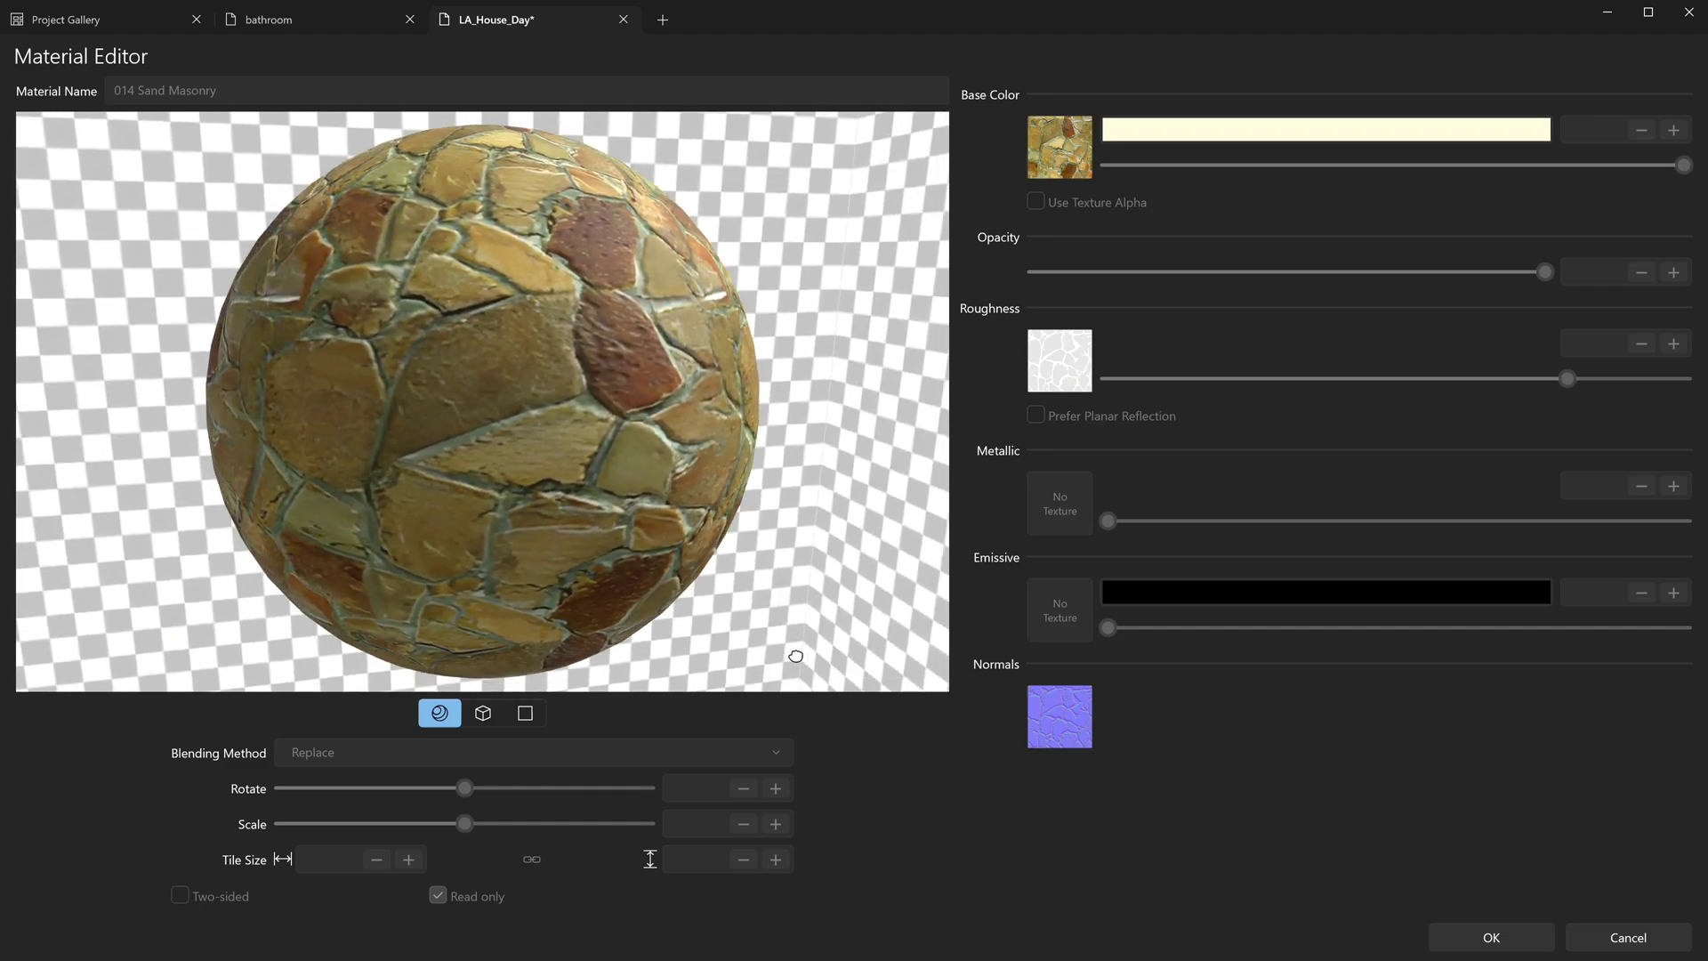